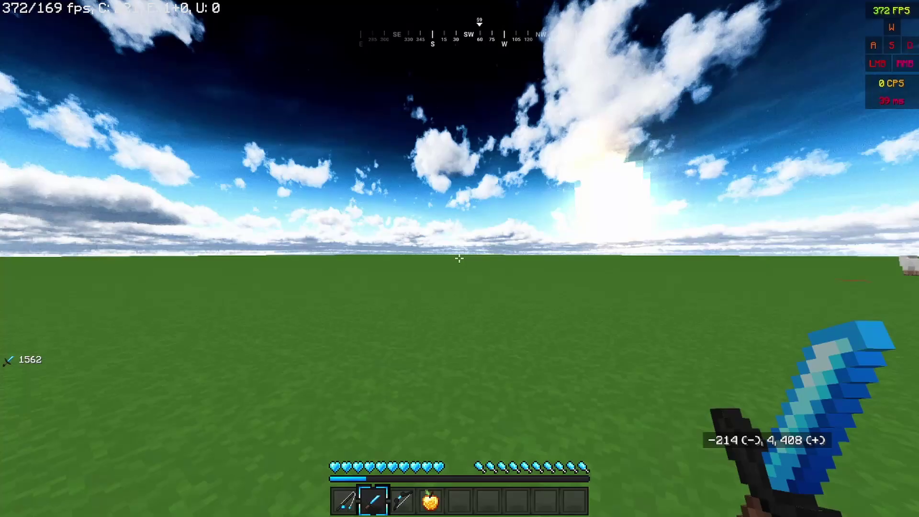
# Walk the player around the flat grassy field in Minecraft, scrolling the hotbar.
pyautogui.scroll(-7, 460, 258)
pyautogui.press('w')
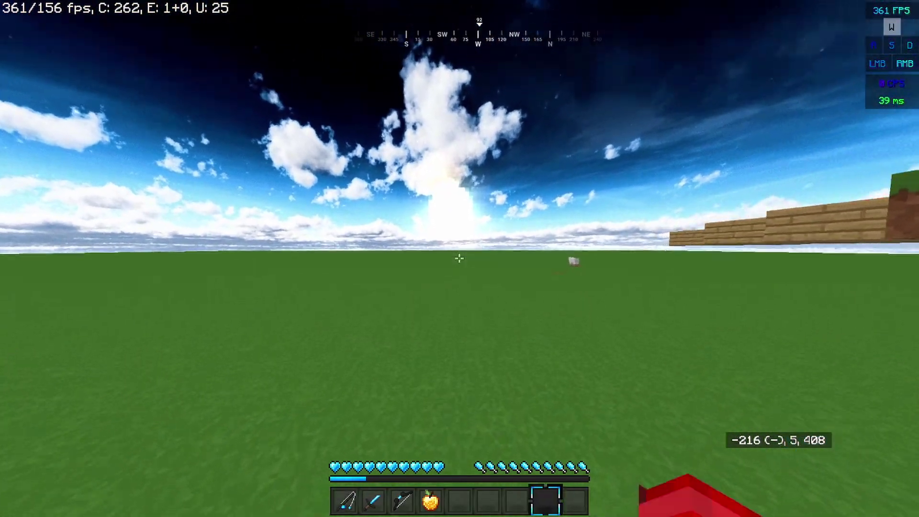
pyautogui.scroll(-1, 460, 258)
pyautogui.press('a')
pyautogui.press('s')
pyautogui.scroll(-1, 460, 258)
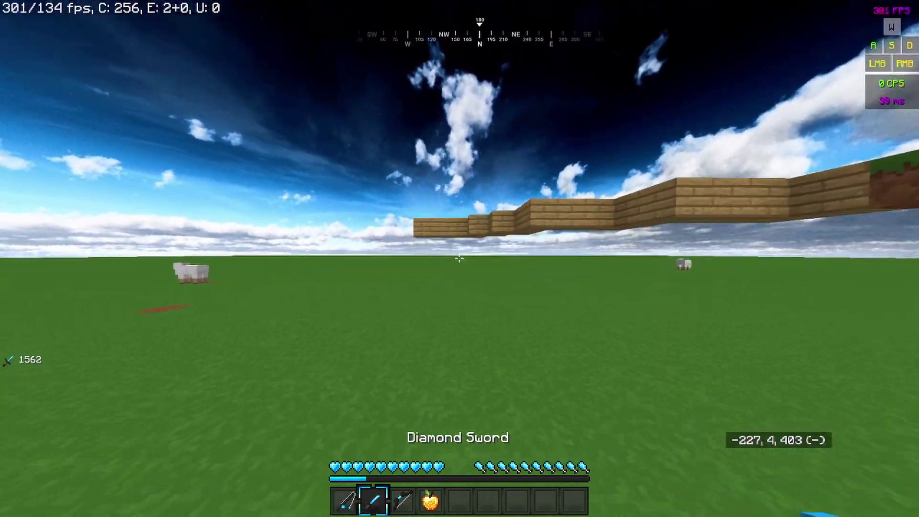
pyautogui.scroll(-1, 460, 259)
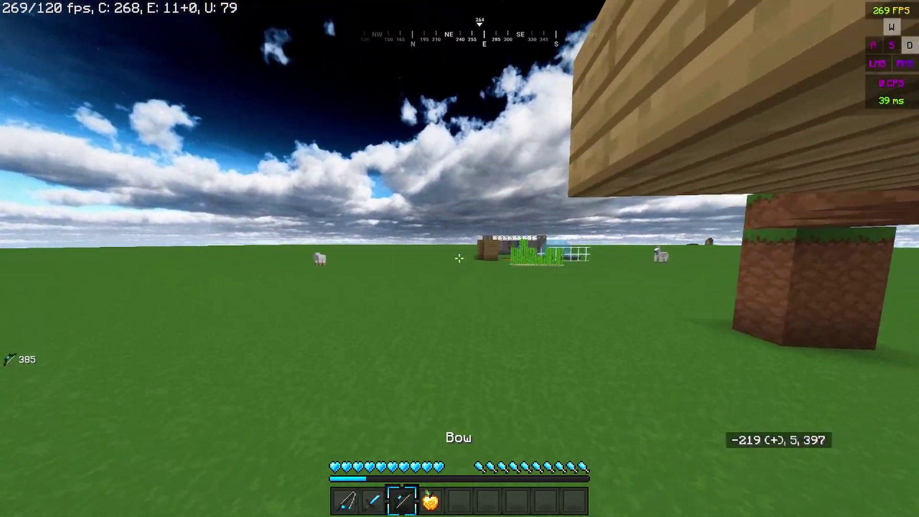
pyautogui.scroll(2, 460, 259)
pyautogui.scroll(-1, 459, 259)
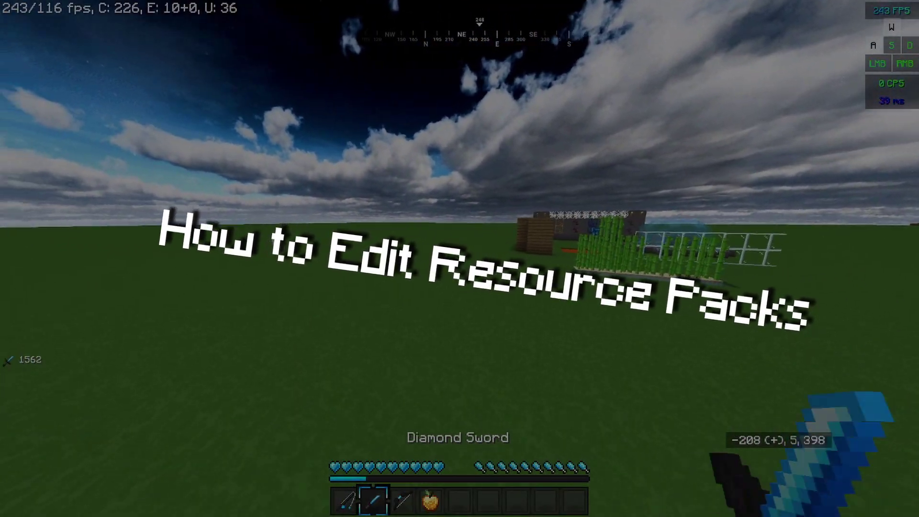
pyautogui.scroll(1, 459, 259)
pyautogui.scroll(-1, 460, 259)
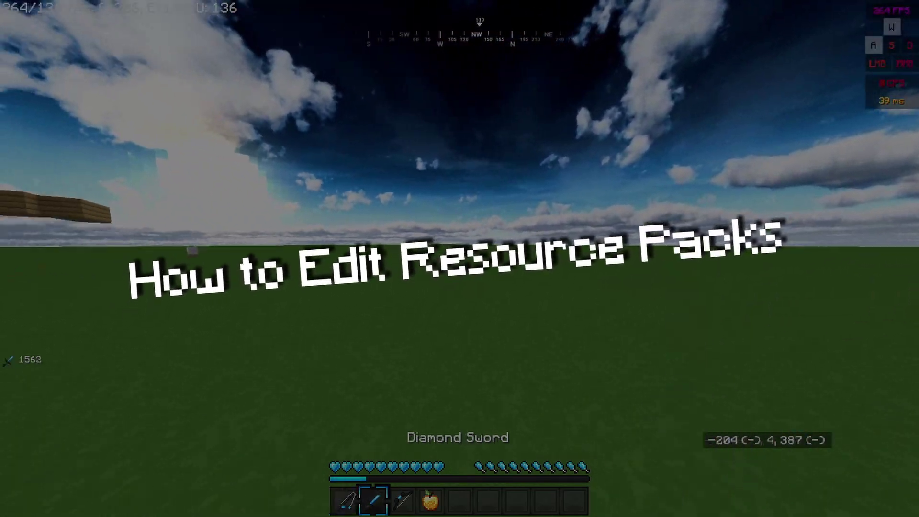
pyautogui.scroll(1, 460, 259)
# Open the Resource Packs screen from the game menu, review the packs, then close it with Done.
pyautogui.press('Escape')
pyautogui.click(442, 263)
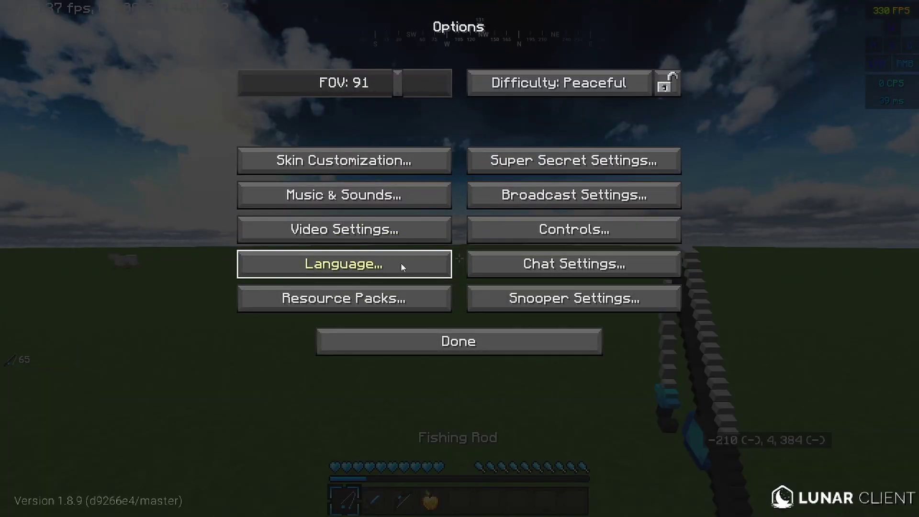
pyautogui.click(397, 293)
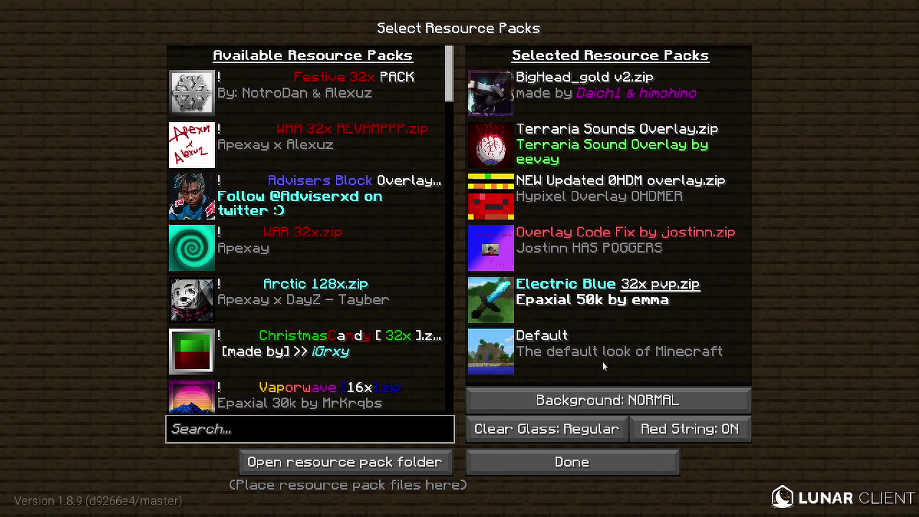
pyautogui.click(568, 461)
# Return to the game and walk across the field, scrolling the hotbar.
pyautogui.press('Escape')
pyautogui.scroll(-1, 459, 258)
pyautogui.press('w')
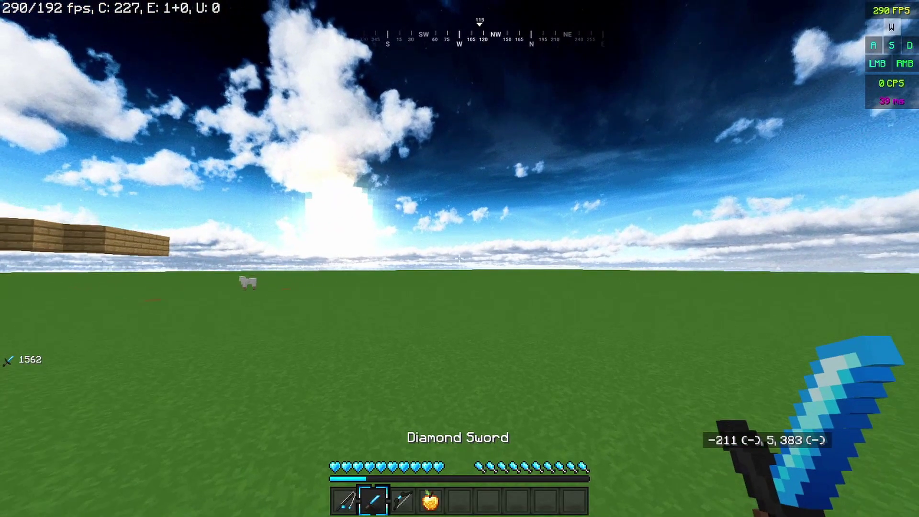
pyautogui.scroll(1, 460, 259)
pyautogui.scroll(-1, 459, 258)
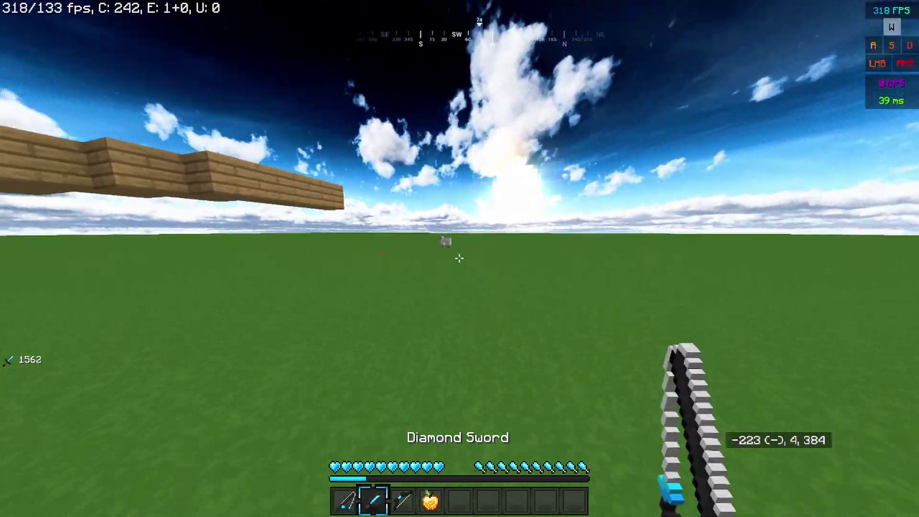
pyautogui.scroll(-2, 460, 258)
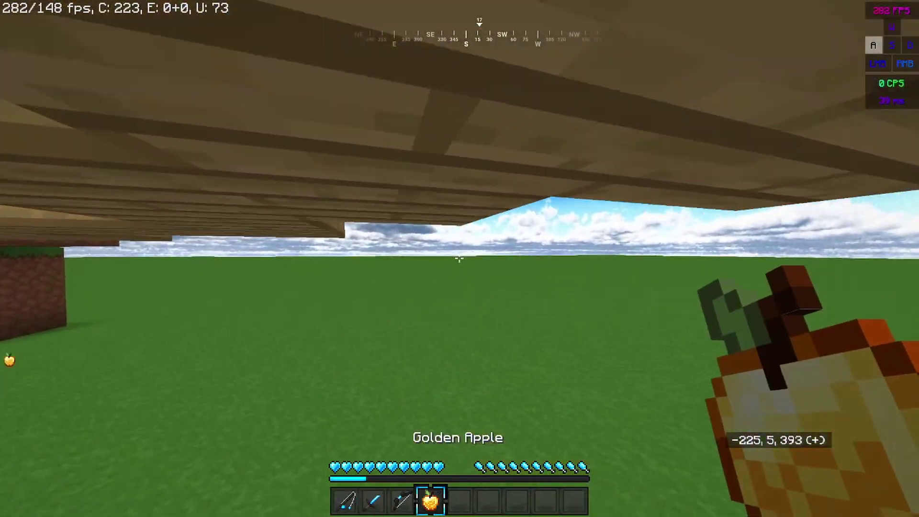
pyautogui.scroll(-1, 460, 258)
pyautogui.scroll(1, 459, 258)
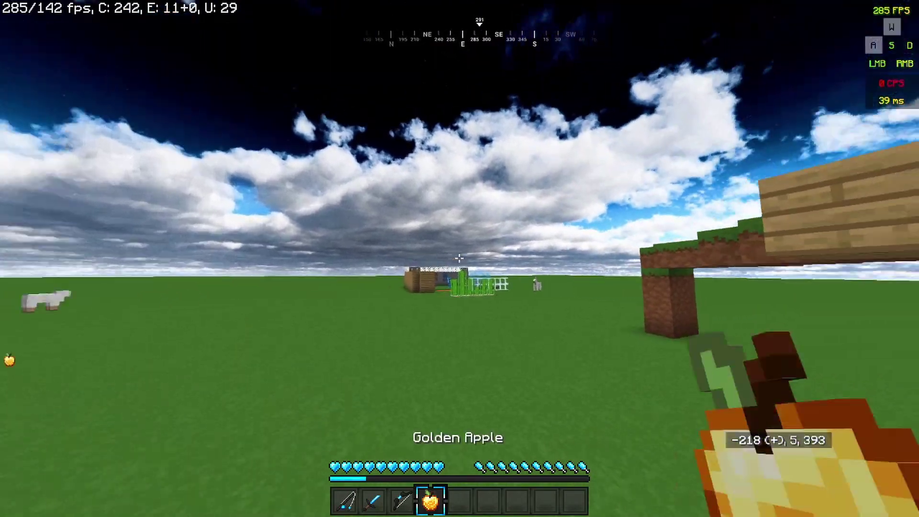
pyautogui.scroll(-1, 460, 259)
pyautogui.scroll(1, 460, 258)
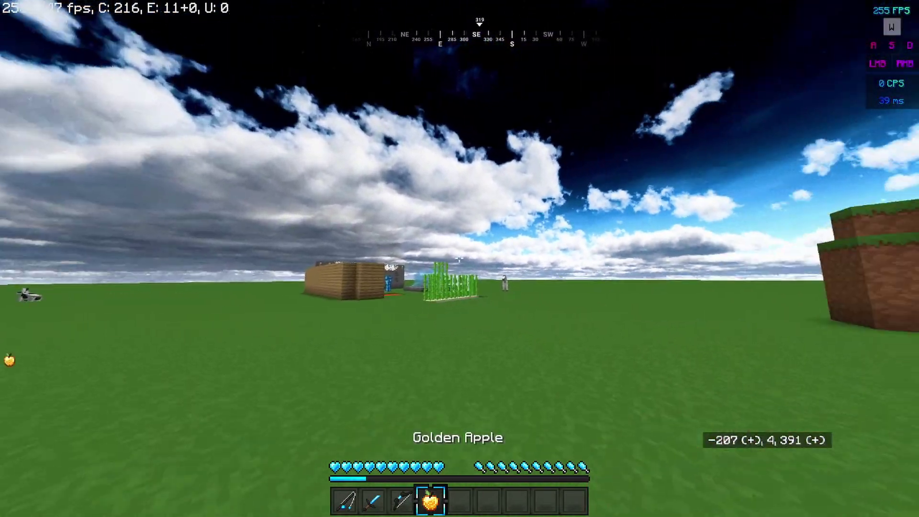
pyautogui.scroll(-1, 459, 259)
pyautogui.scroll(1, 459, 259)
pyautogui.scroll(3, 460, 259)
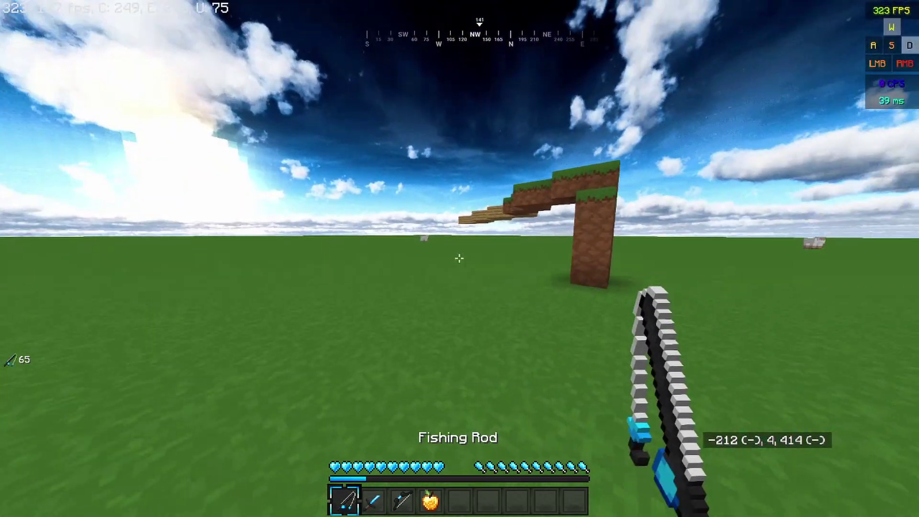
pyautogui.scroll(-1, 460, 259)
pyautogui.scroll(1, 460, 259)
pyautogui.scroll(-1, 460, 259)
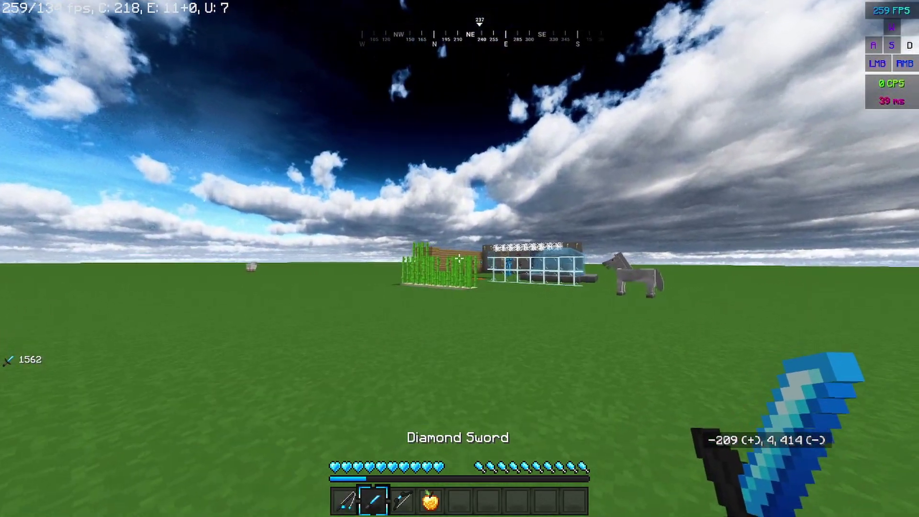
pyautogui.scroll(1, 459, 258)
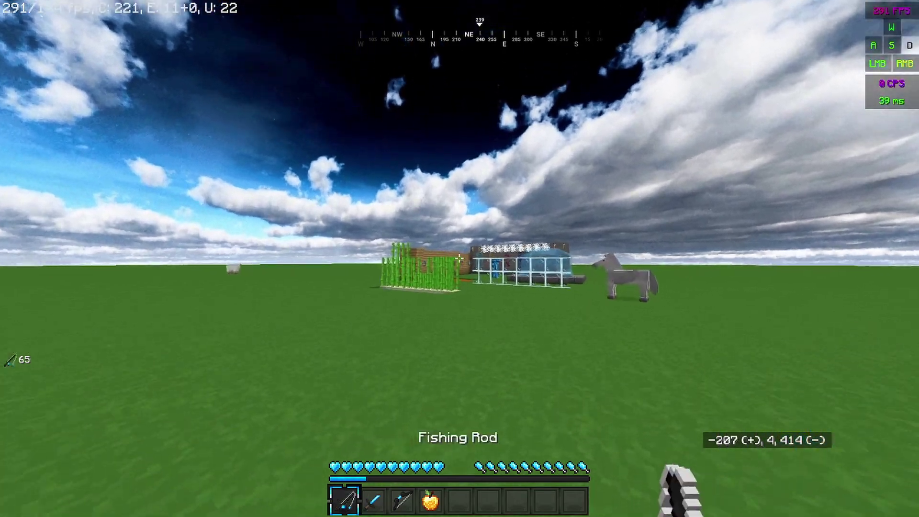
pyautogui.scroll(-1, 460, 258)
pyautogui.scroll(1, 460, 259)
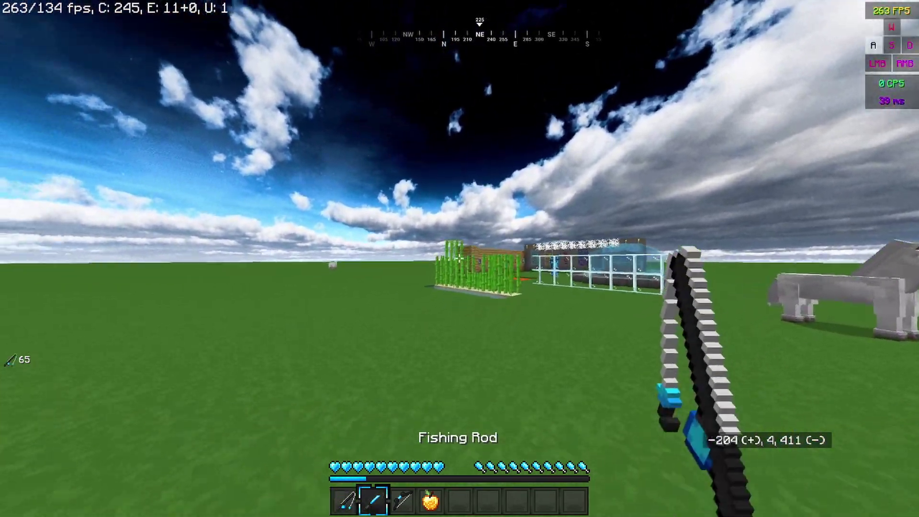
pyautogui.scroll(-1, 459, 259)
# Go back through the game menu and Options… to the Resource Packs… screen.
pyautogui.press('Escape')
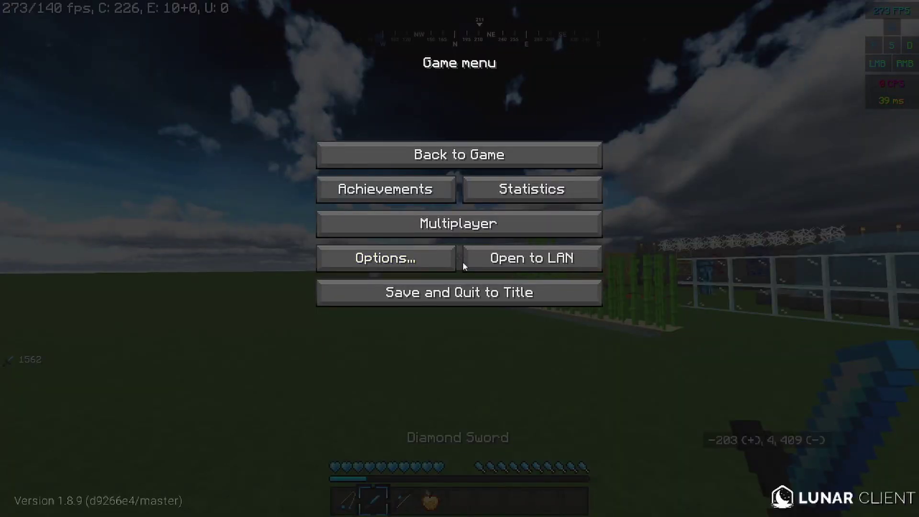
pyautogui.press('Escape')
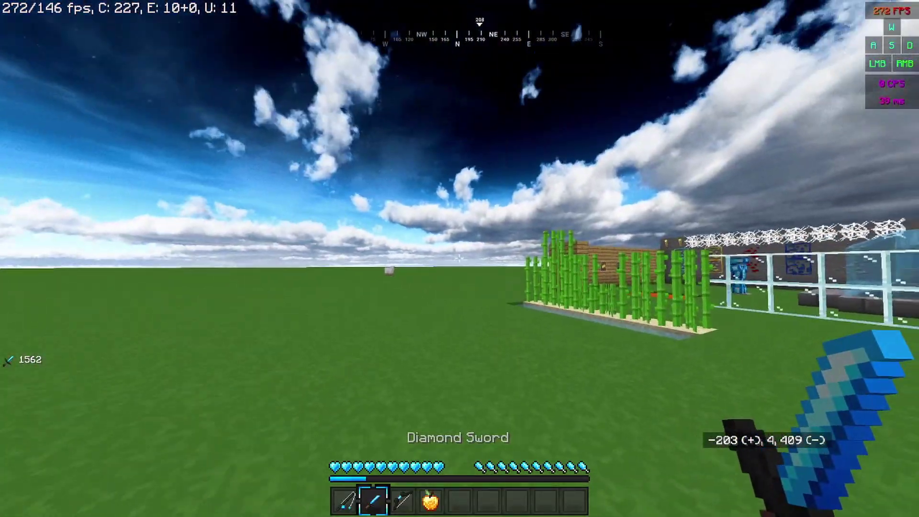
pyautogui.press('Escape')
pyautogui.click(427, 271)
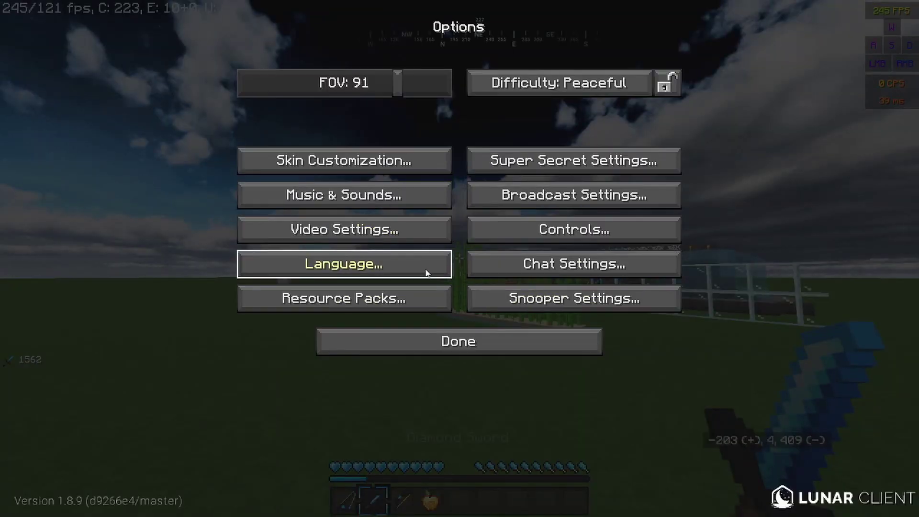
pyautogui.click(407, 294)
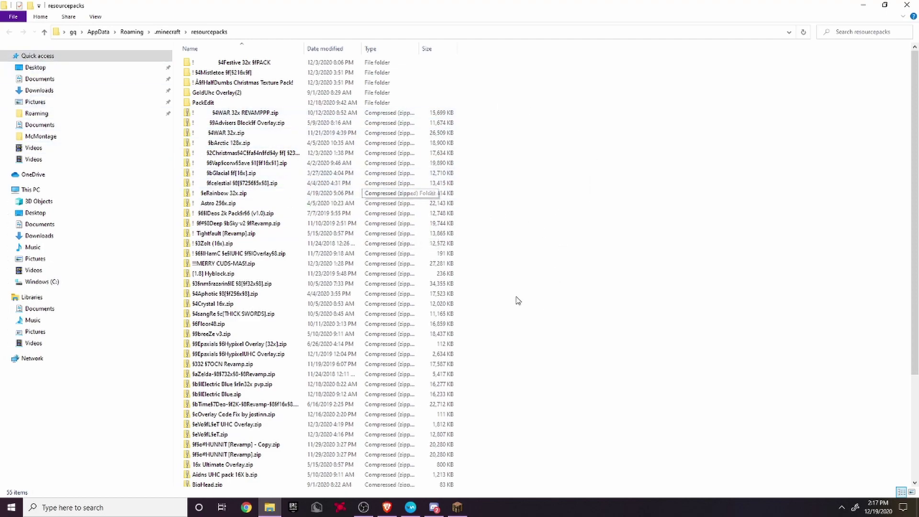
# Scroll the resourcepacks folder list down toward the Electric Blue 32x pvp zip.
pyautogui.scroll(-1, 309, 279)
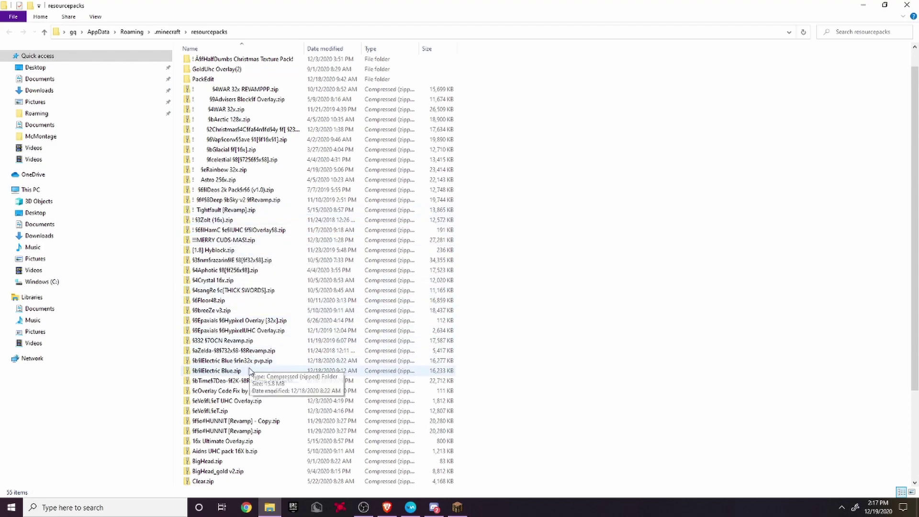
# Open the Electric Blue 32x pvp zip and drag all five of its items onto the Desktop.
pyautogui.doubleClick(266, 362)
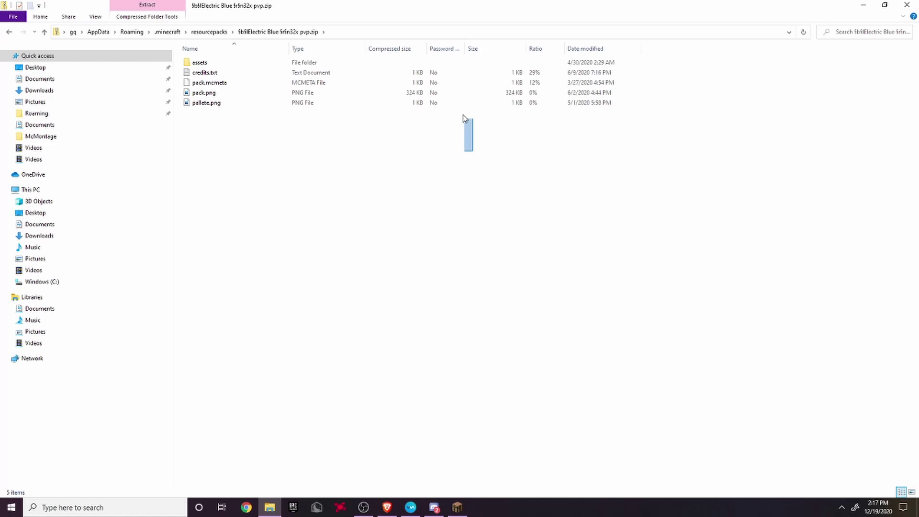
pyautogui.moveTo(464, 118); pyautogui.dragTo(265, 61)
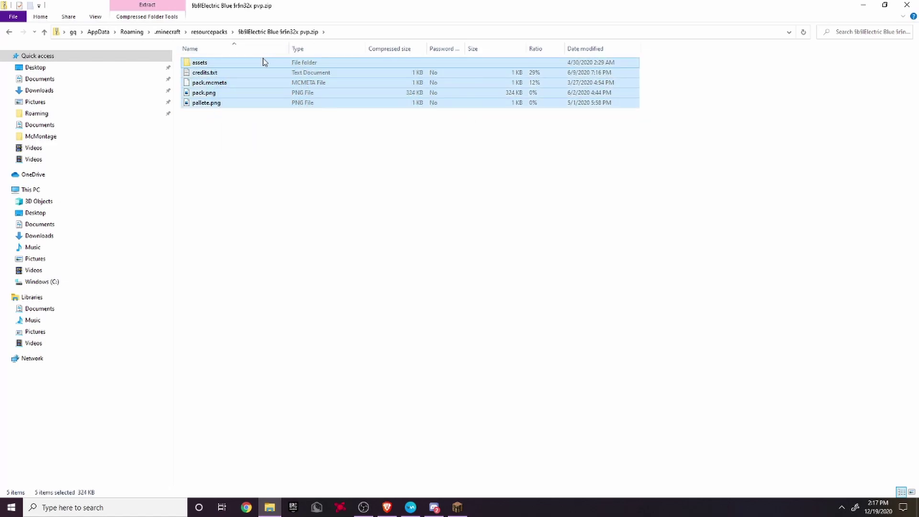
pyautogui.moveTo(170, 62); pyautogui.dragTo(81, 70)
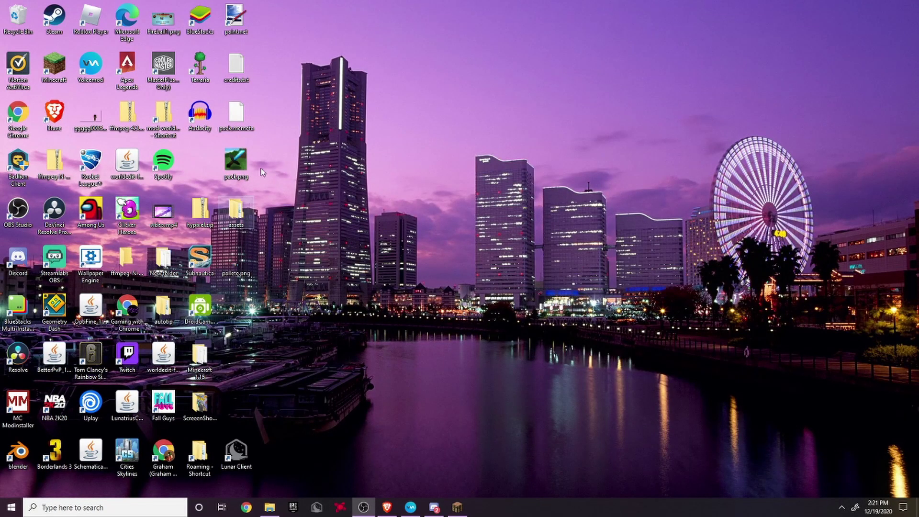
pyautogui.click(346, 213)
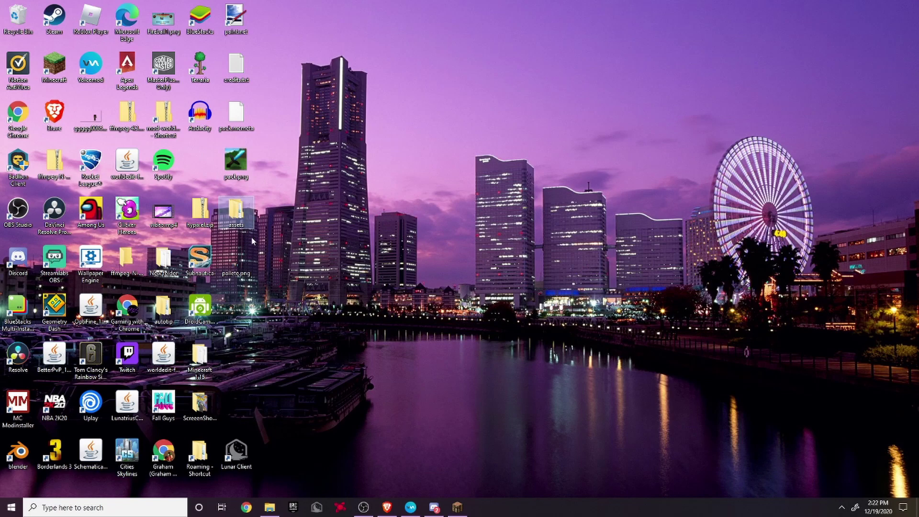
# Back in the resourcepacks folder, create a new folder named Packedit2.
pyautogui.click(270, 507)
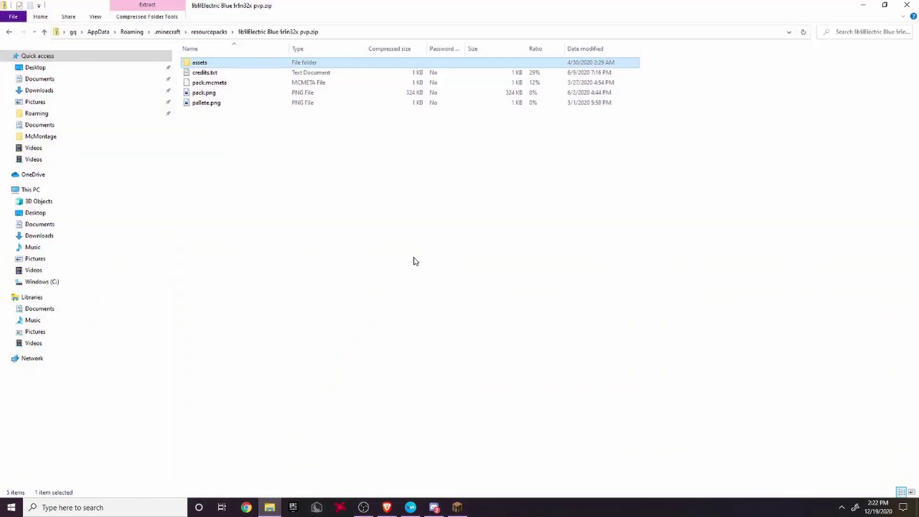
pyautogui.click(9, 35)
pyautogui.click(530, 86)
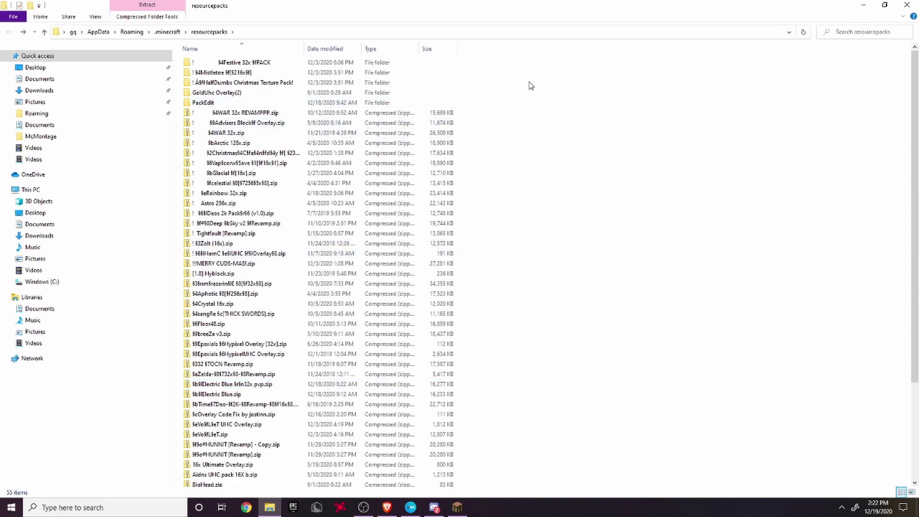
pyautogui.rightClick(531, 85)
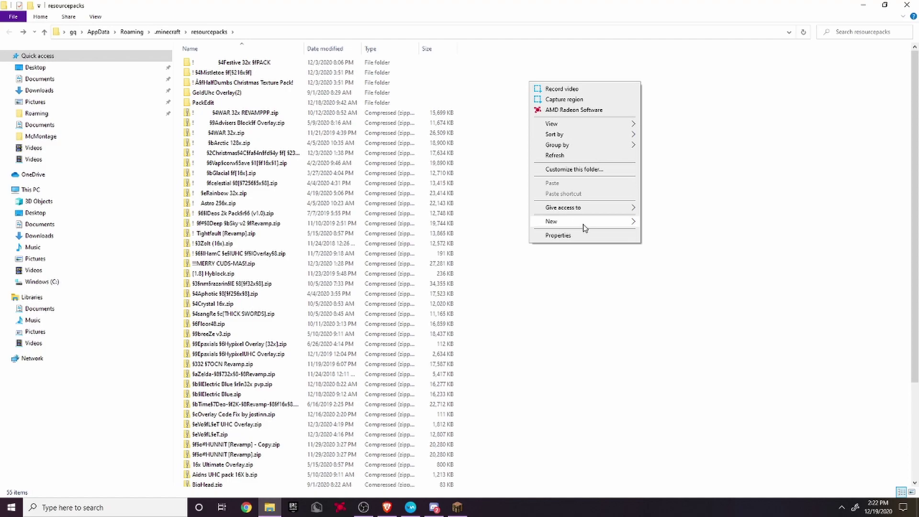
pyautogui.moveTo(584, 228)
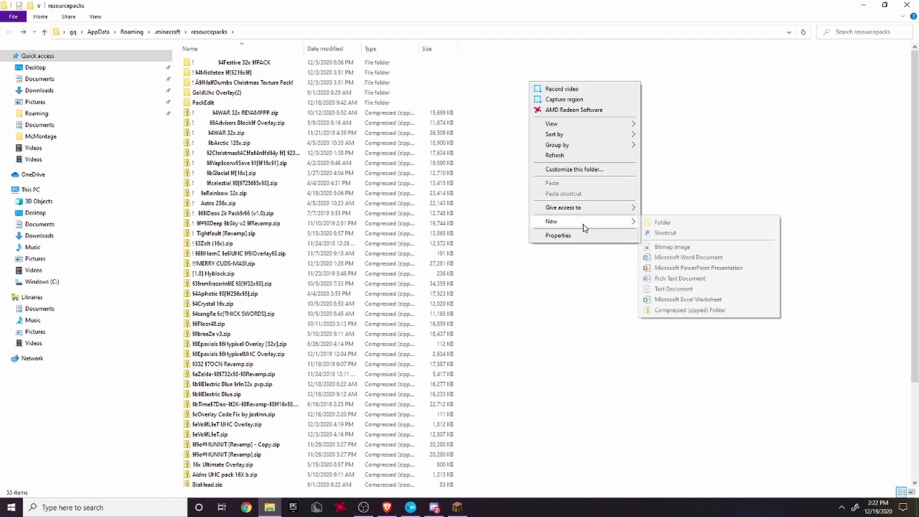
pyautogui.click(673, 225)
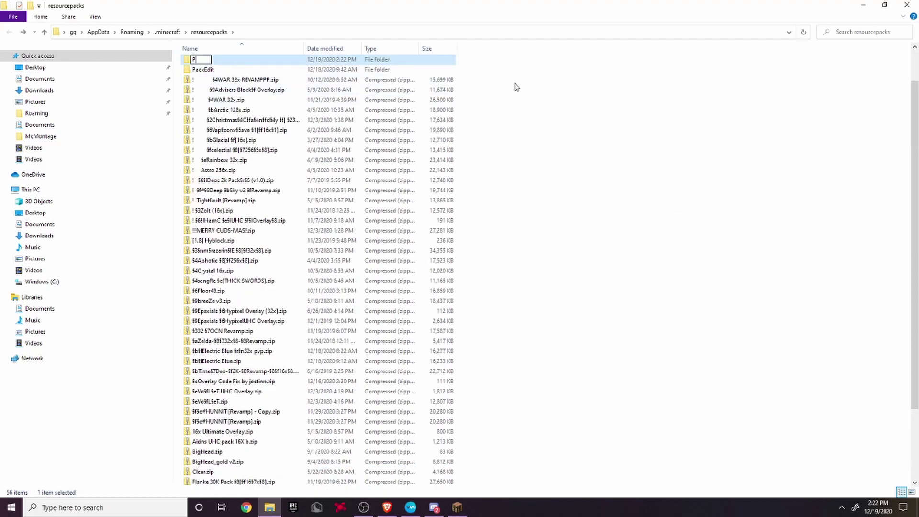
pyautogui.write('Packedit2')
pyautogui.click(554, 112)
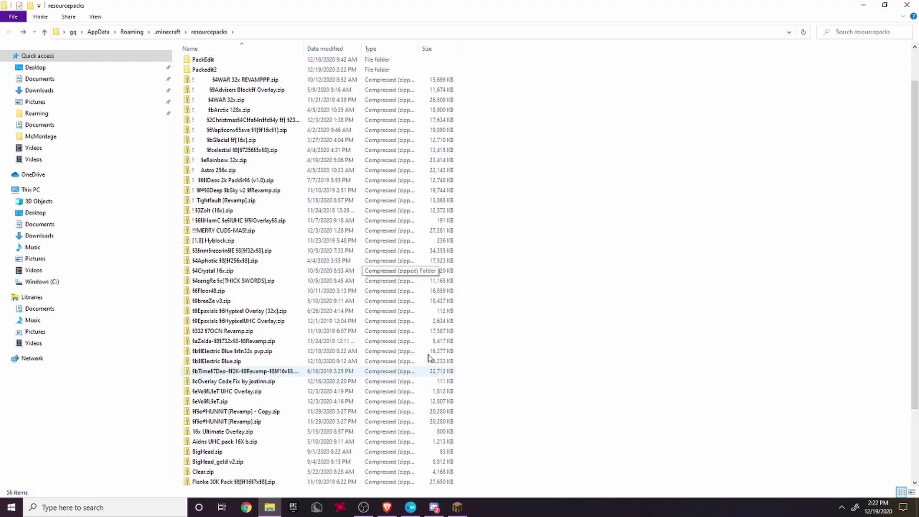
# Look inside the PackEdit folder, then open the empty Packedit2 folder.
pyautogui.doubleClick(390, 61)
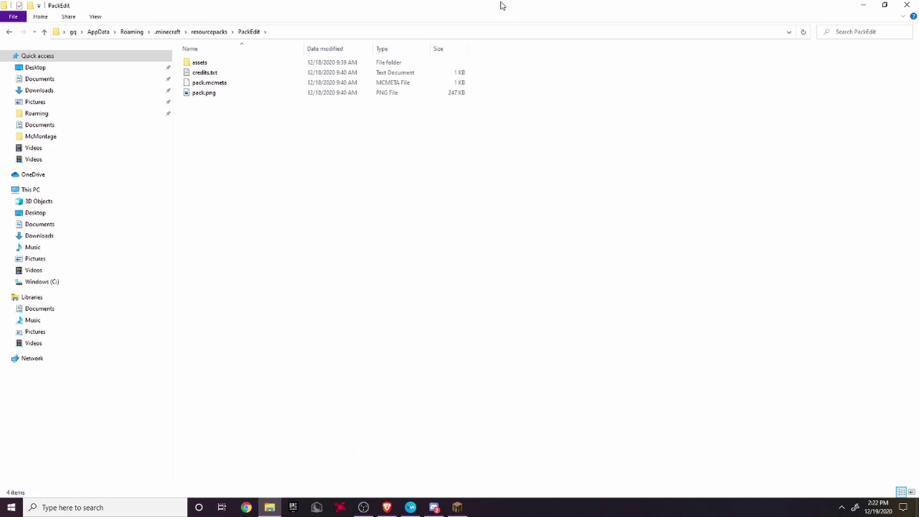
pyautogui.click(9, 33)
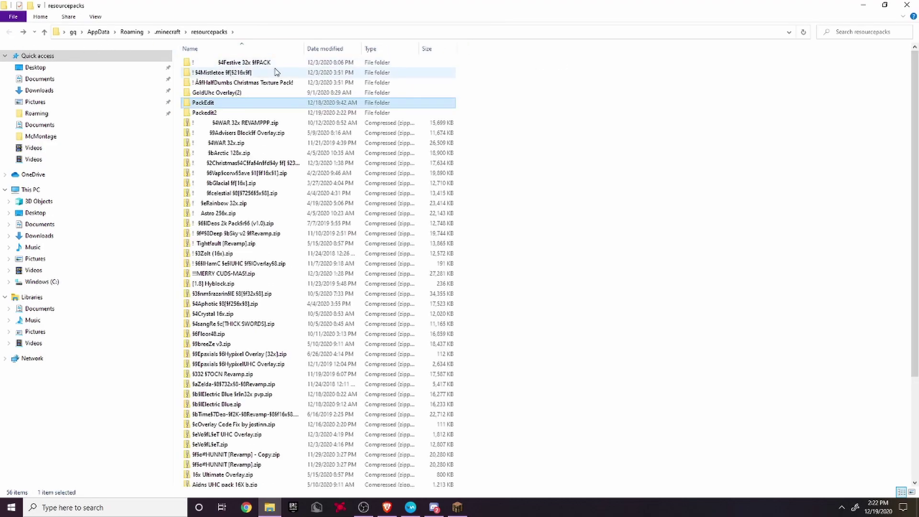
pyautogui.doubleClick(238, 114)
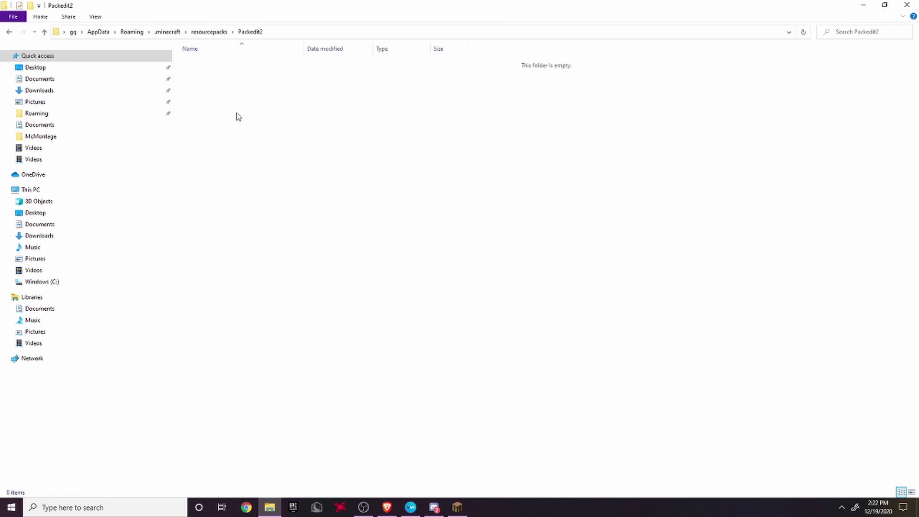
# Drag the five desktop pack files, including assets and pack.mcmeta, into Packedit2 and maximize the window.
pyautogui.moveTo(849, 5); pyautogui.dragTo(710, 124)
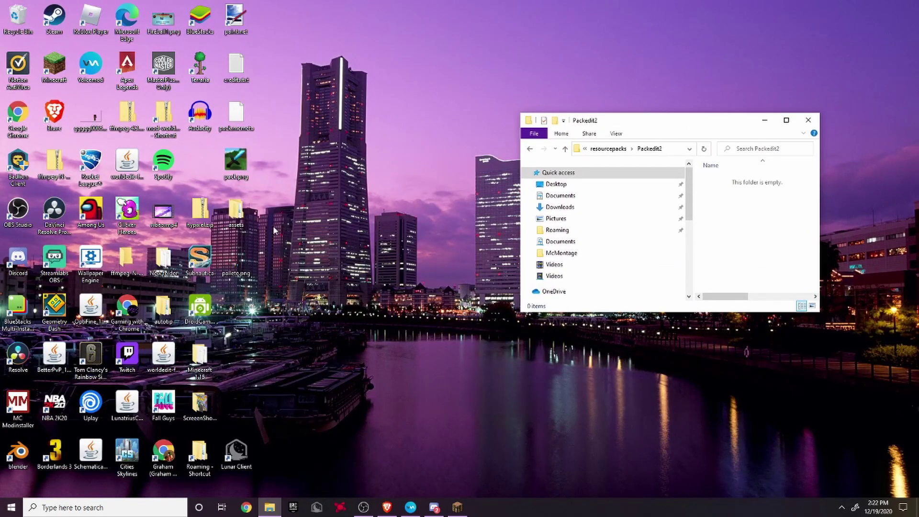
pyautogui.click(249, 293)
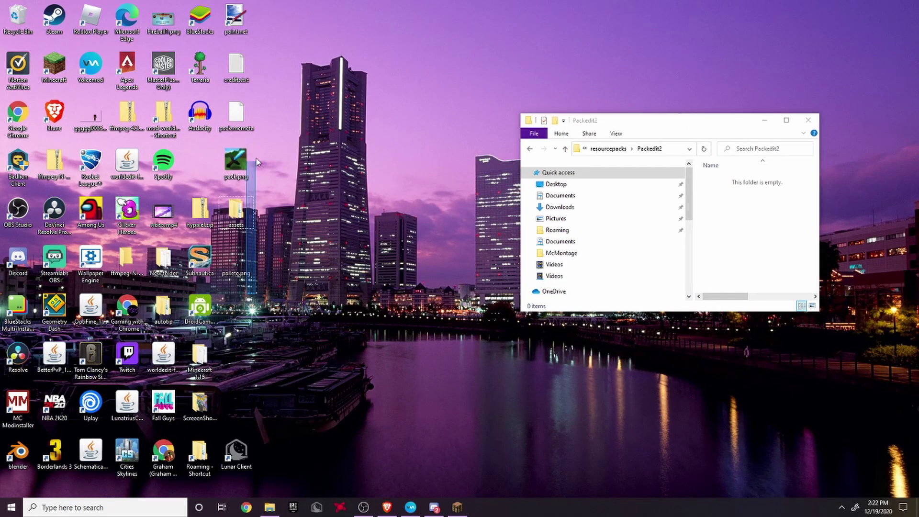
pyautogui.moveTo(247, 79); pyautogui.dragTo(221, 283)
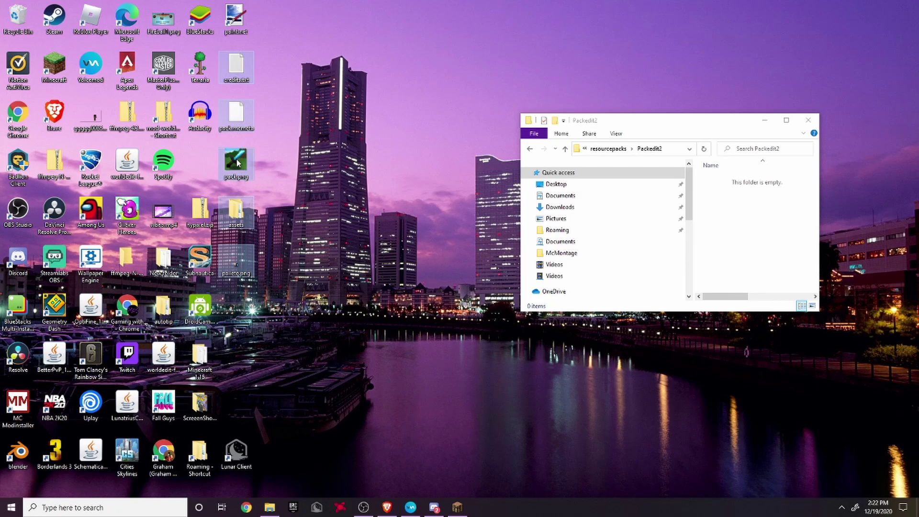
pyautogui.moveTo(239, 165); pyautogui.dragTo(748, 219)
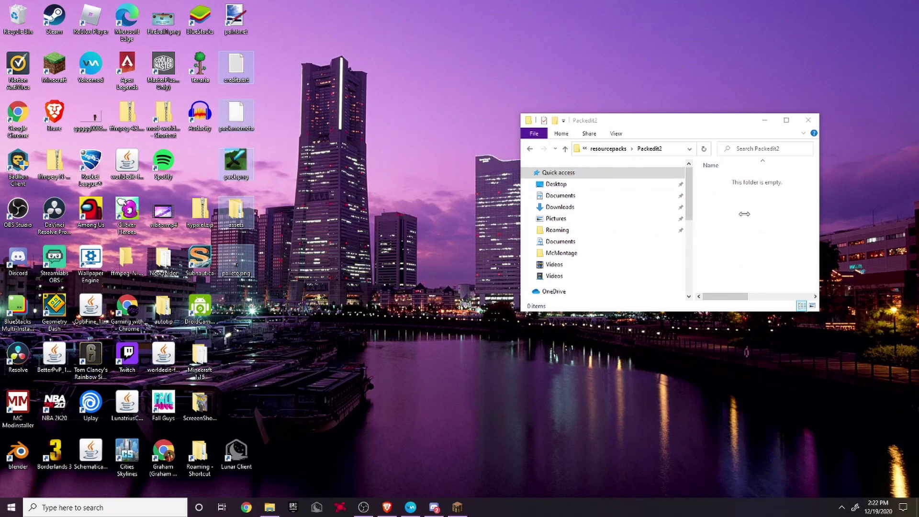
pyautogui.click(786, 121)
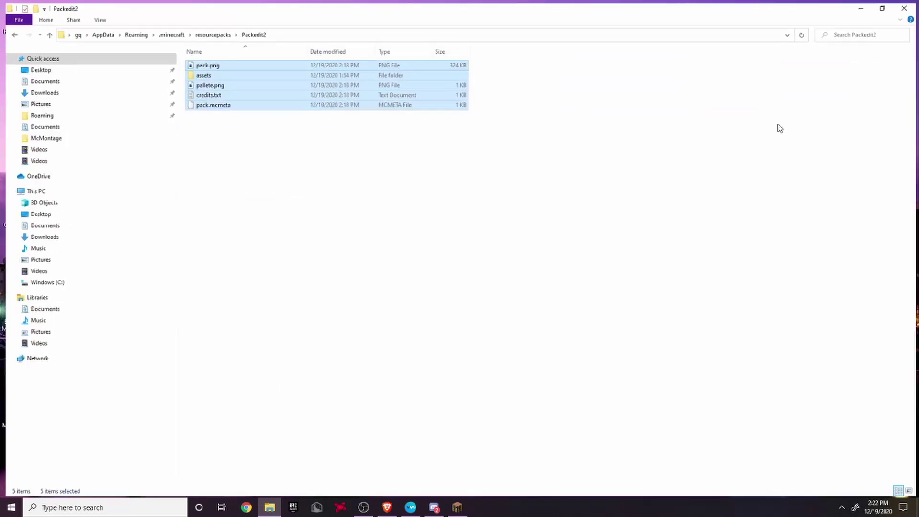
# Navigate into Packedit2's assets\minecraft\textures\items folder, showing 247 item textures.
pyautogui.click(568, 168)
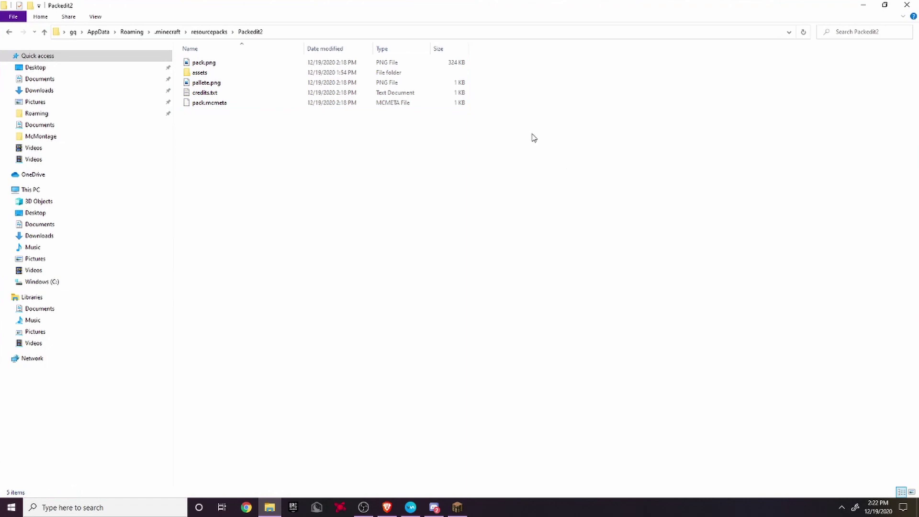
pyautogui.doubleClick(239, 74)
pyautogui.click(8, 32)
pyautogui.click(8, 32)
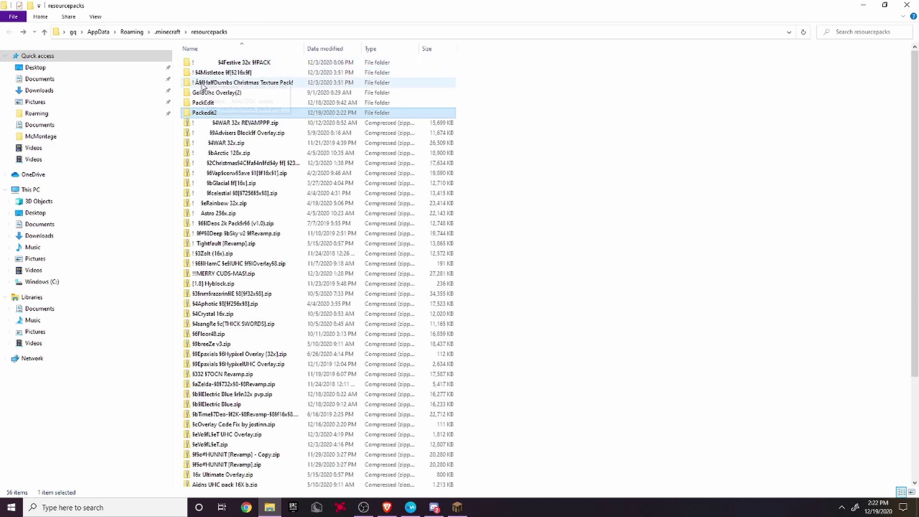
pyautogui.doubleClick(220, 113)
pyautogui.click(211, 65)
pyautogui.doubleClick(211, 66)
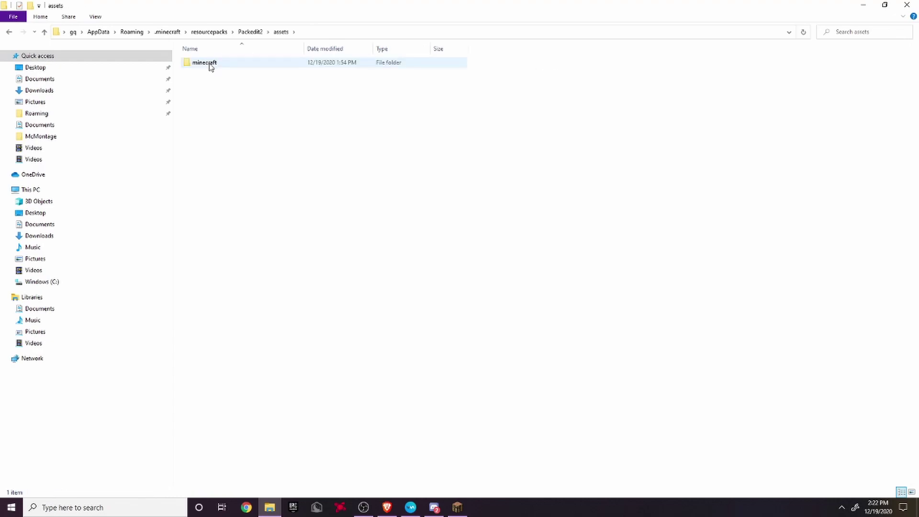
pyautogui.doubleClick(211, 64)
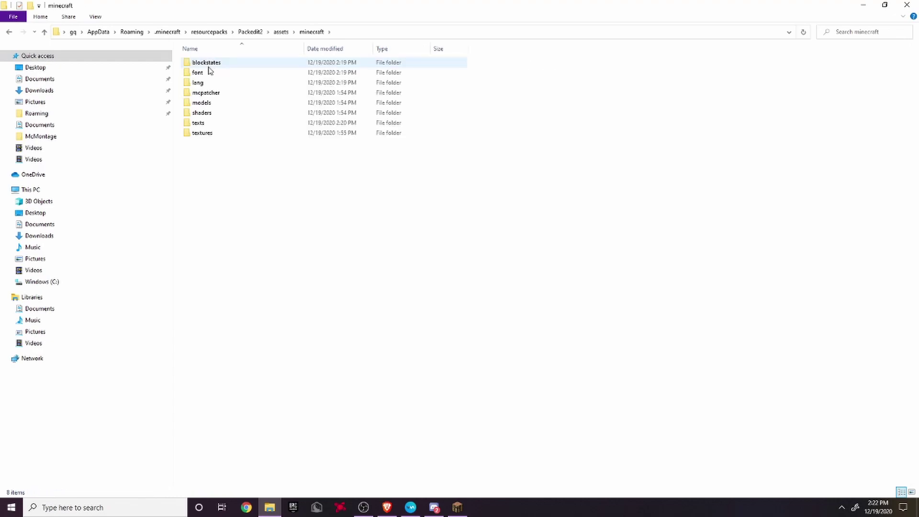
pyautogui.doubleClick(226, 135)
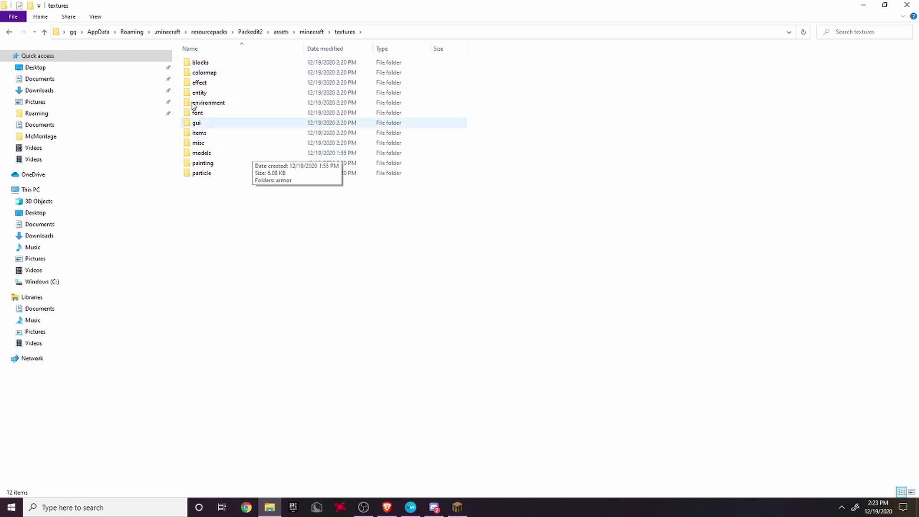
pyautogui.doubleClick(214, 134)
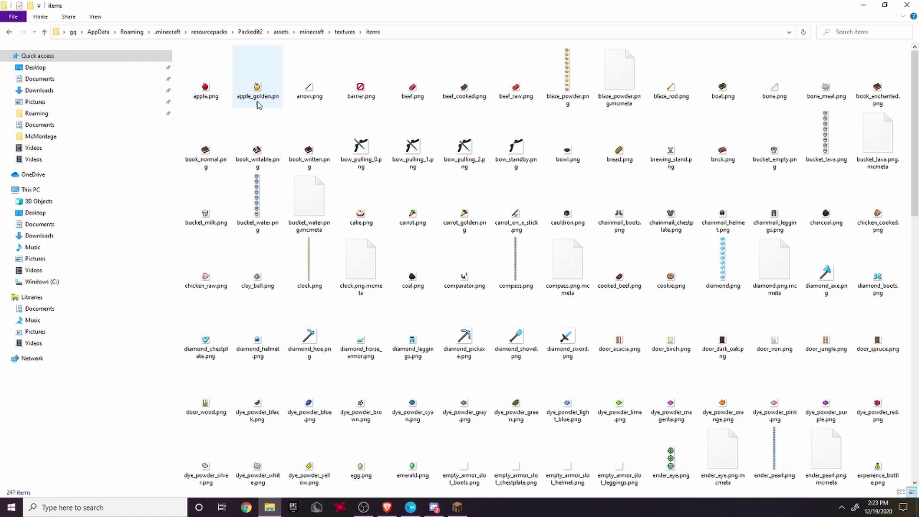
# Open apple_golden.png with paint.net from its right-click Open with menu.
pyautogui.rightClick(258, 101)
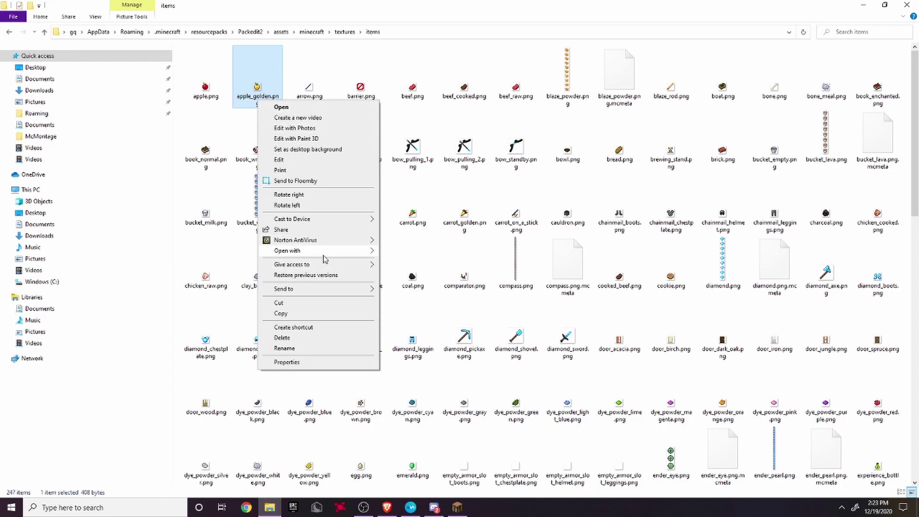
pyautogui.moveTo(335, 257)
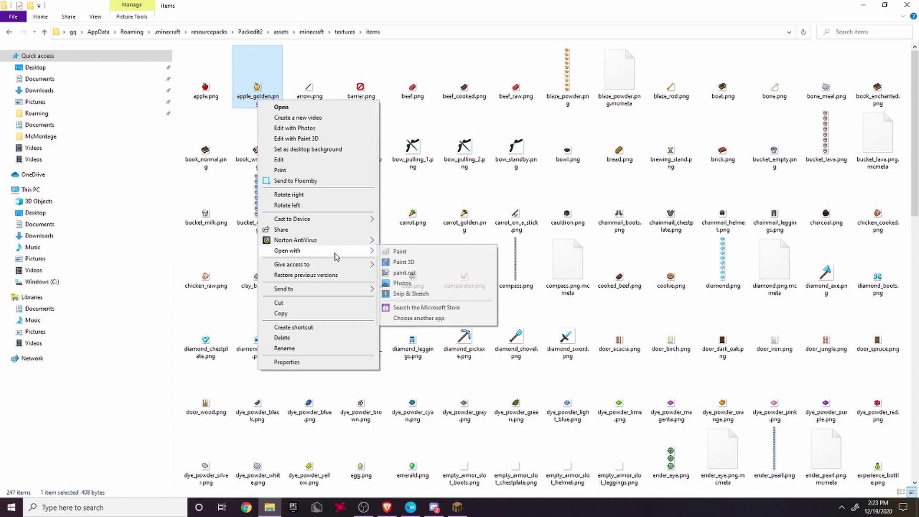
pyautogui.click(413, 274)
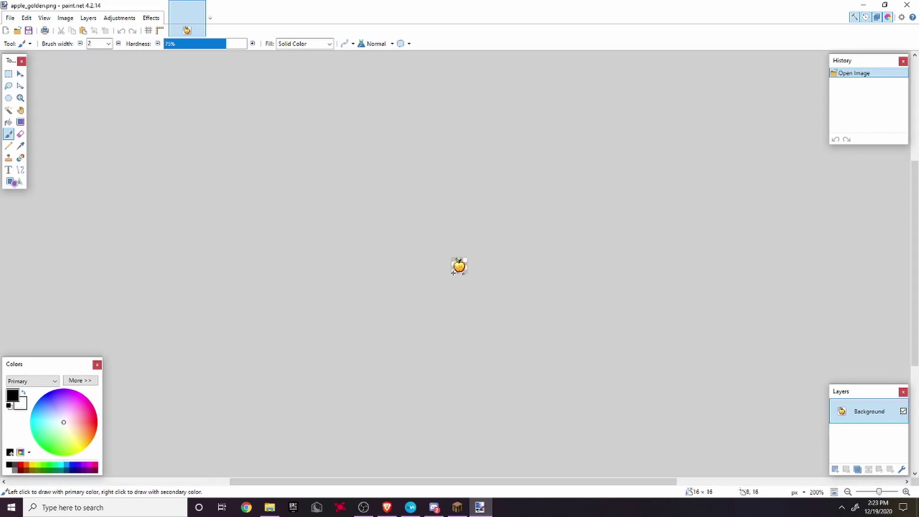
# Zoom the 16 × 16 golden apple canvas to 3800% and select the Pencil tool.
pyautogui.scroll(8, 460, 265)
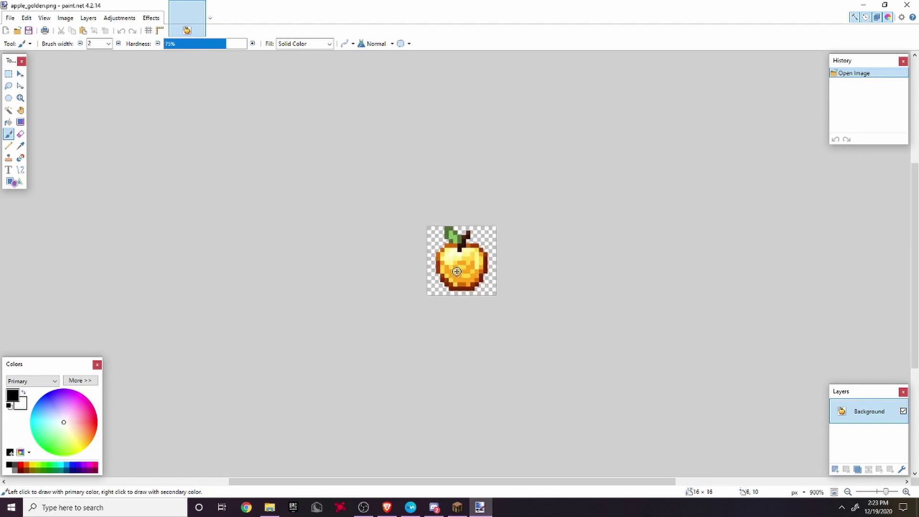
pyautogui.scroll(5, 462, 271)
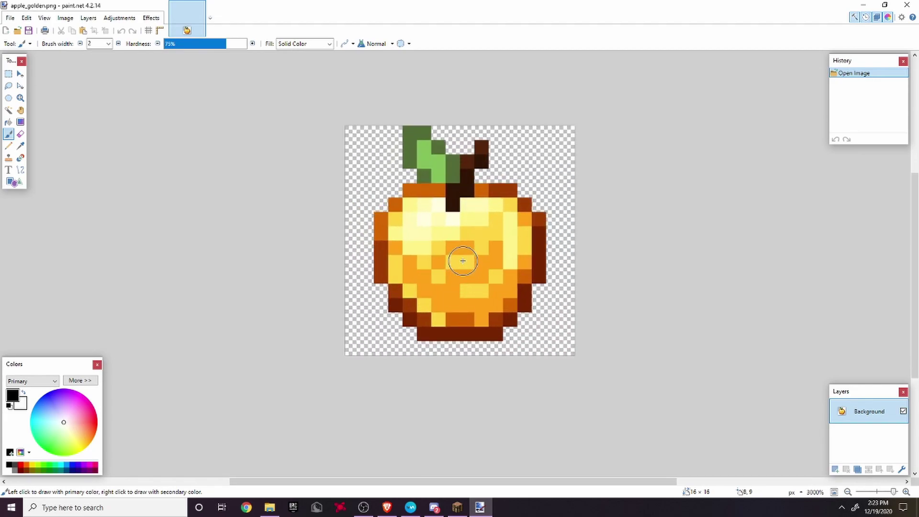
pyautogui.scroll(2, 463, 261)
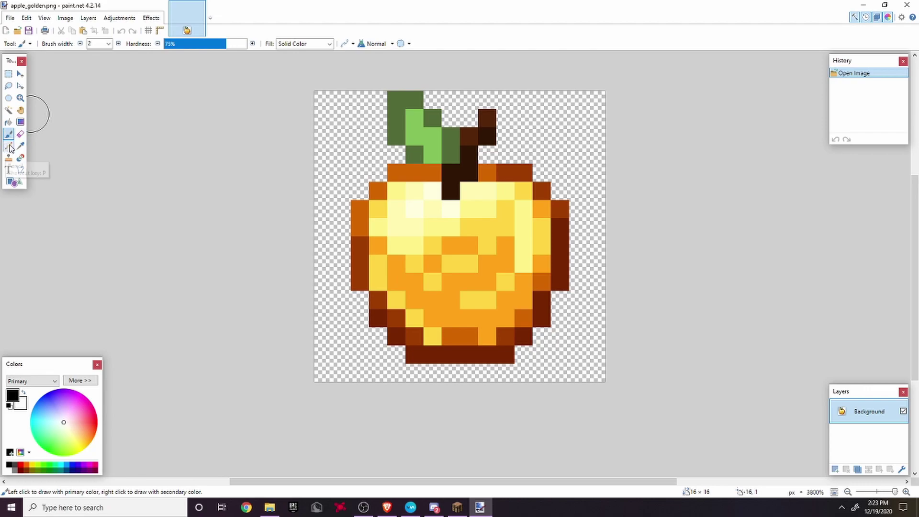
pyautogui.click(8, 146)
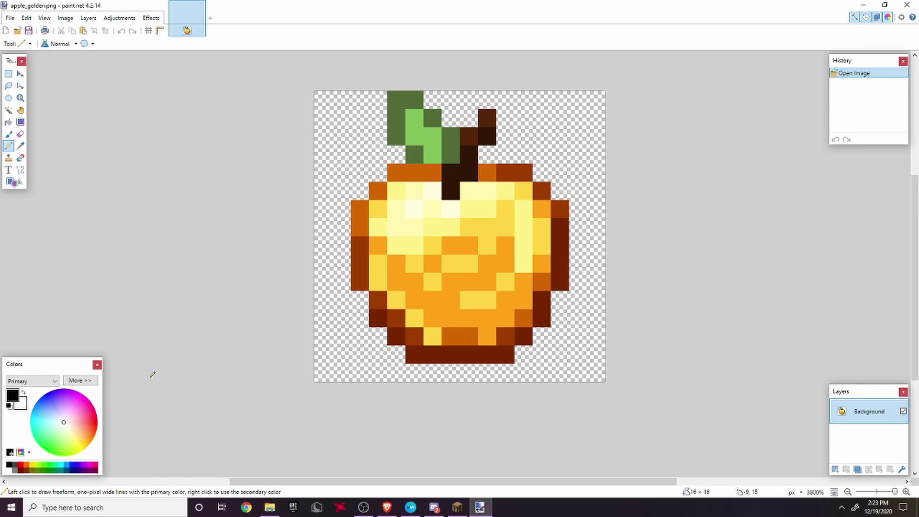
# Choose a pale cyan colour and repaint the apple's upper and stem-side yellow pixels pale blue.
pyautogui.click(63, 423)
pyautogui.moveTo(63, 423); pyautogui.dragTo(57, 423)
pyautogui.click(58, 424)
pyautogui.click(431, 192)
pyautogui.click(415, 209)
pyautogui.click(451, 209)
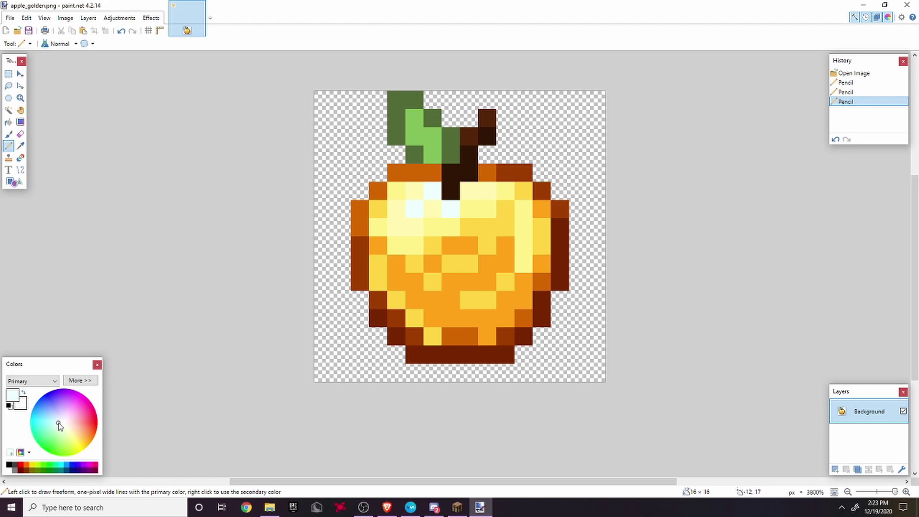
pyautogui.click(402, 213)
pyautogui.moveTo(397, 227); pyautogui.dragTo(416, 227)
pyautogui.click(418, 189)
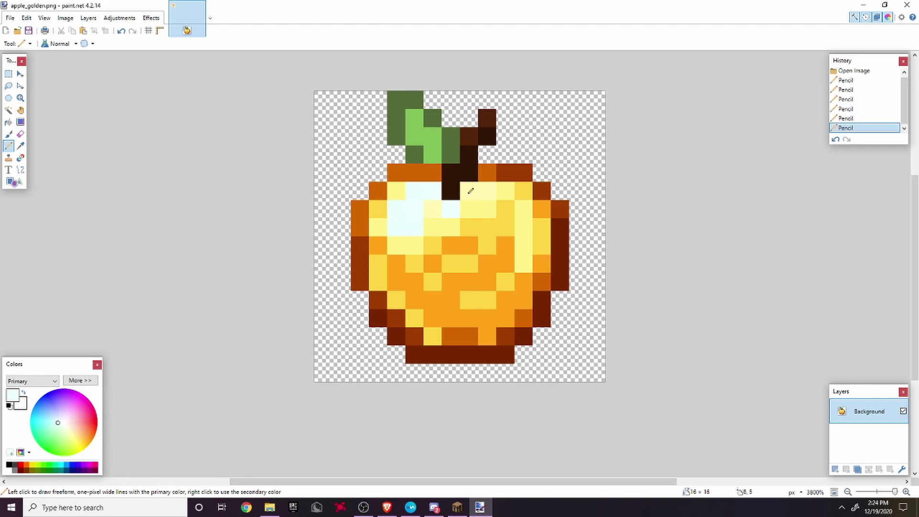
pyautogui.moveTo(471, 191); pyautogui.dragTo(488, 191)
pyautogui.moveTo(504, 191)
pyautogui.mouseDown()
pyautogui.moveTo(435, 230)
pyautogui.moveTo(523, 247)
pyautogui.mouseUp()
pyautogui.click(52, 421)
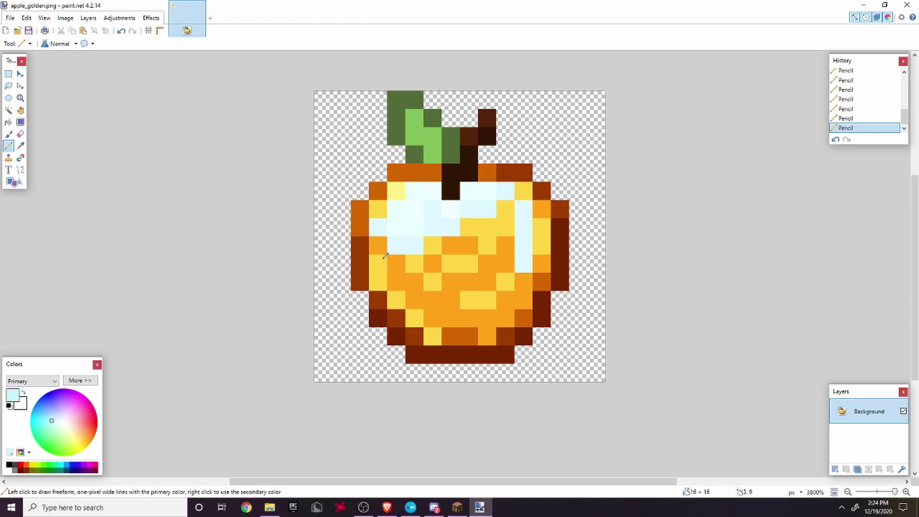
pyautogui.moveTo(433, 245)
pyautogui.mouseDown()
pyautogui.moveTo(483, 222)
pyautogui.moveTo(542, 228)
pyautogui.moveTo(378, 210)
pyautogui.mouseUp()
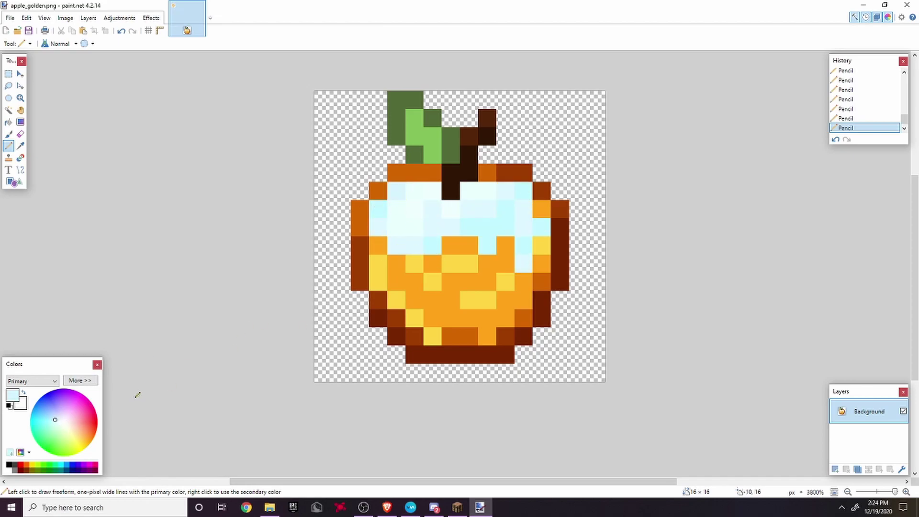
# Switch to a stronger cyan and repaint the remaining lower yellow apple pixels.
pyautogui.click(45, 416)
pyautogui.moveTo(379, 262); pyautogui.dragTo(378, 283)
pyautogui.click(415, 319)
pyautogui.click(433, 336)
pyautogui.moveTo(469, 300); pyautogui.dragTo(487, 300)
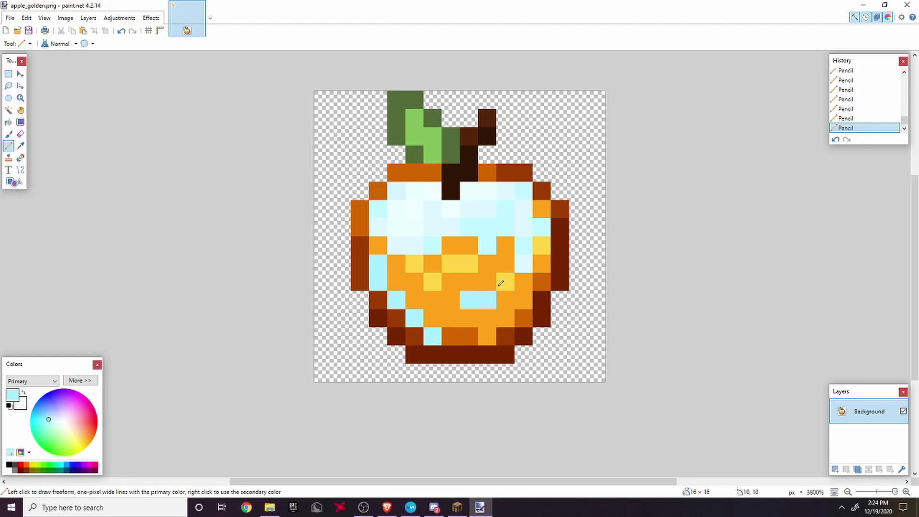
pyautogui.click(542, 246)
pyautogui.click(414, 264)
pyautogui.moveTo(450, 264)
pyautogui.mouseDown()
pyautogui.moveTo(469, 264)
pyautogui.moveTo(450, 311)
pyautogui.moveTo(522, 288)
pyautogui.moveTo(431, 273)
pyautogui.moveTo(542, 209)
pyautogui.mouseUp()
# Repaint the orange bottom and side rim pixels periwinkle and light blue with the Pencil.
pyautogui.moveTo(474, 339); pyautogui.dragTo(451, 337)
pyautogui.click(46, 411)
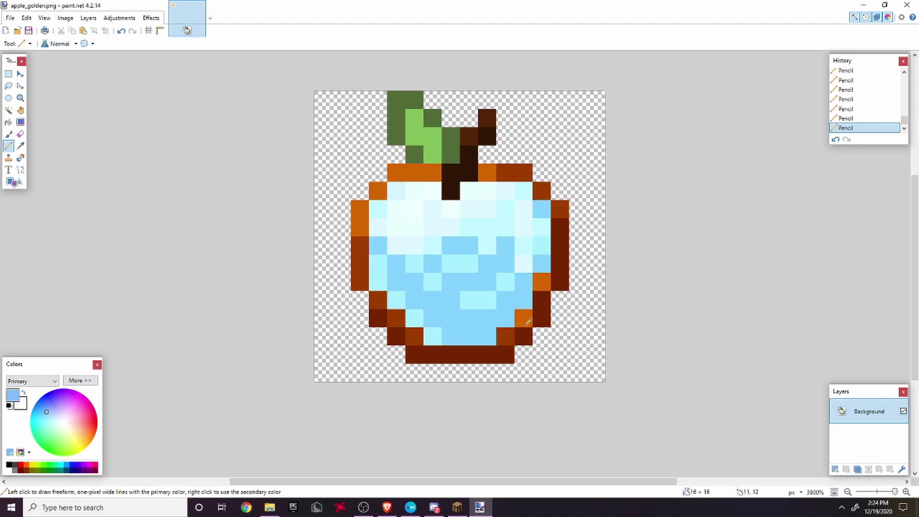
pyautogui.click(542, 282)
pyautogui.click(525, 318)
pyautogui.click(396, 318)
pyautogui.click(415, 337)
pyautogui.click(505, 339)
pyautogui.moveTo(541, 191); pyautogui.dragTo(561, 209)
pyautogui.click(378, 300)
# Recolour the remaining orange top and left rim pixels blue.
pyautogui.click(47, 414)
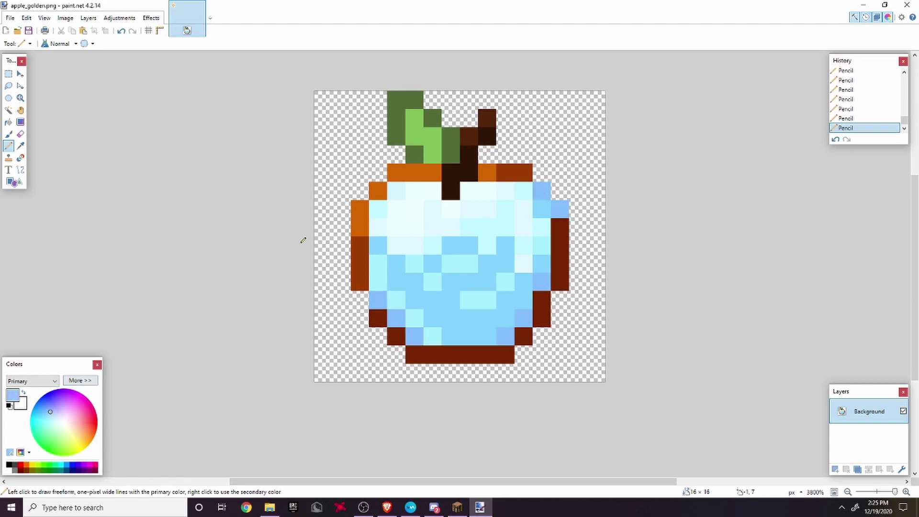
pyautogui.click(378, 191)
pyautogui.moveTo(360, 227); pyautogui.dragTo(360, 210)
pyautogui.moveTo(396, 172); pyautogui.dragTo(432, 173)
pyautogui.click(487, 173)
# Paint the dark-red outline and orange stem-base pixels a brighter blue.
pyautogui.click(38, 409)
pyautogui.moveTo(361, 239)
pyautogui.mouseDown()
pyautogui.moveTo(435, 355)
pyautogui.moveTo(540, 304)
pyautogui.moveTo(560, 225)
pyautogui.mouseUp()
pyautogui.moveTo(527, 179); pyautogui.dragTo(505, 172)
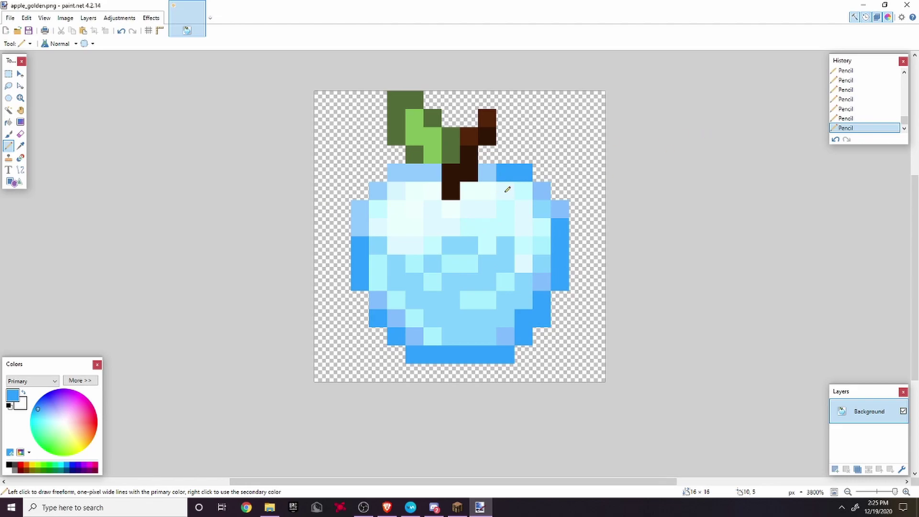
# Save apple_golden.png over the original file, accepting the save settings.
pyautogui.click(11, 18)
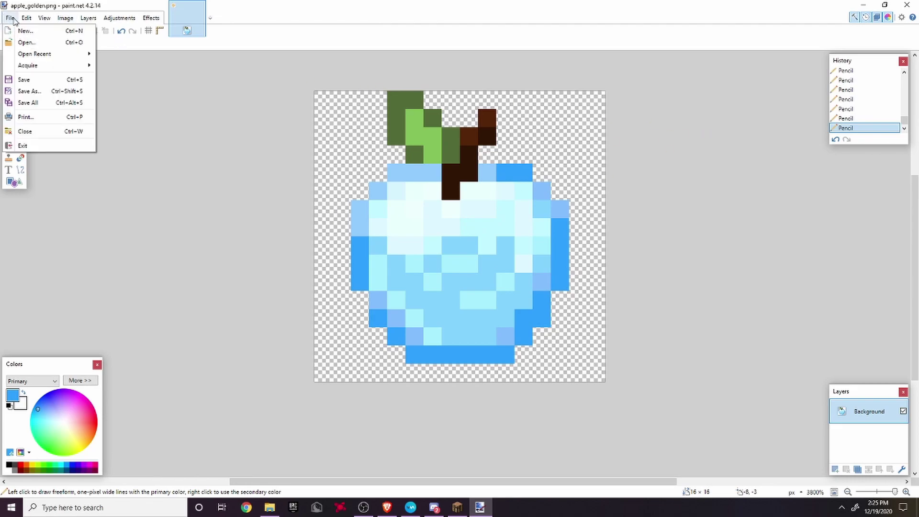
pyautogui.click(45, 84)
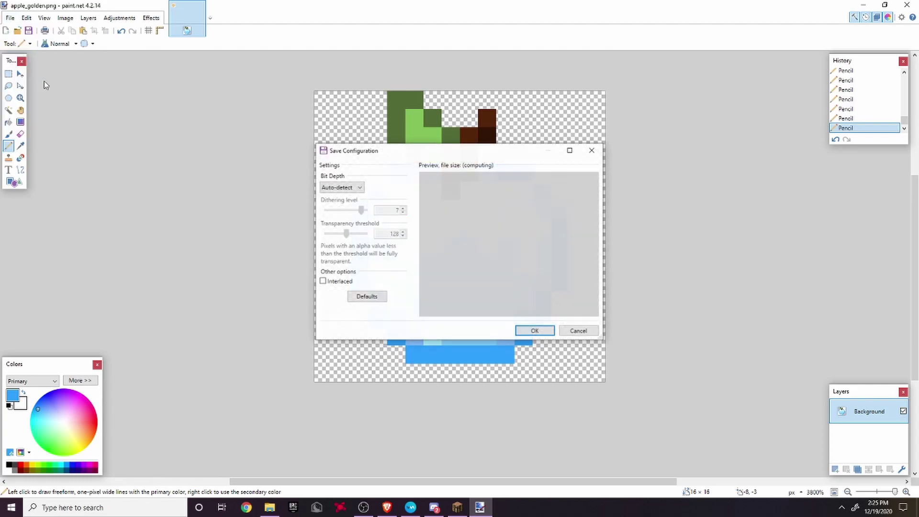
pyautogui.click(538, 331)
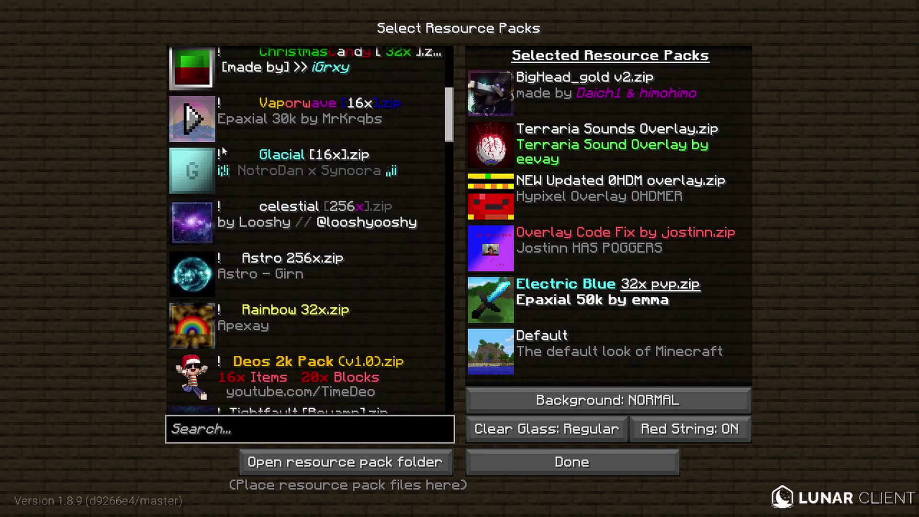
# Find Packedit2 in the available resource packs and enable it.
pyautogui.scroll(-5, 223, 146)
pyautogui.scroll(-20, 224, 140)
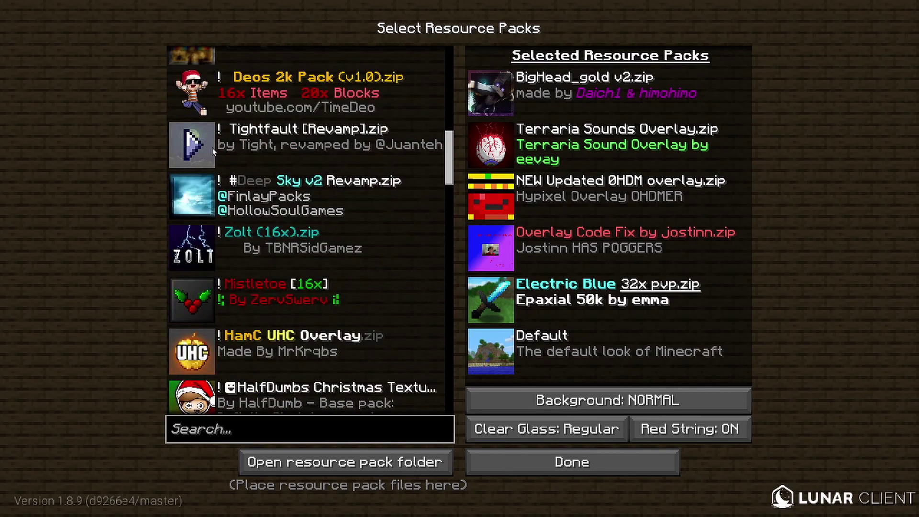
pyautogui.scroll(-5, 210, 179)
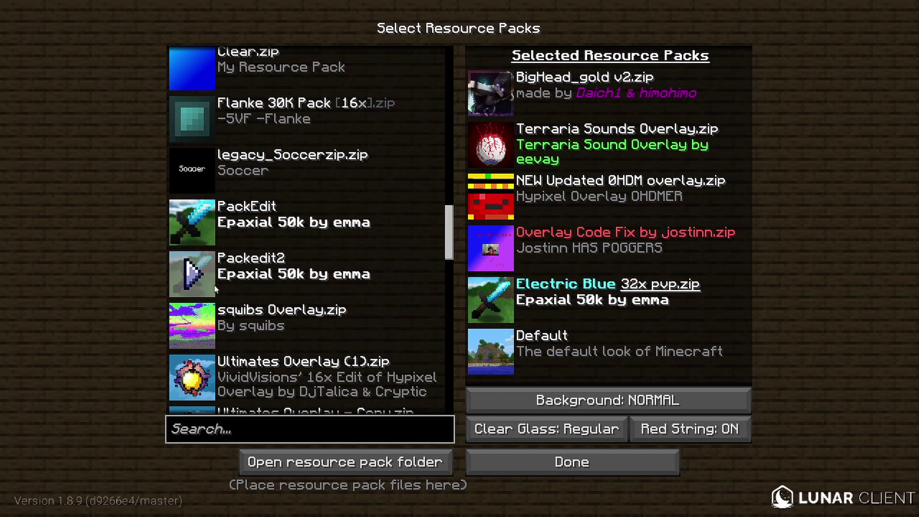
pyautogui.click(195, 286)
# Move Packedit2 down below Overlay Code Fix and remove Electric Blue 32x pvp.zip.
pyautogui.scroll(-2, 530, 334)
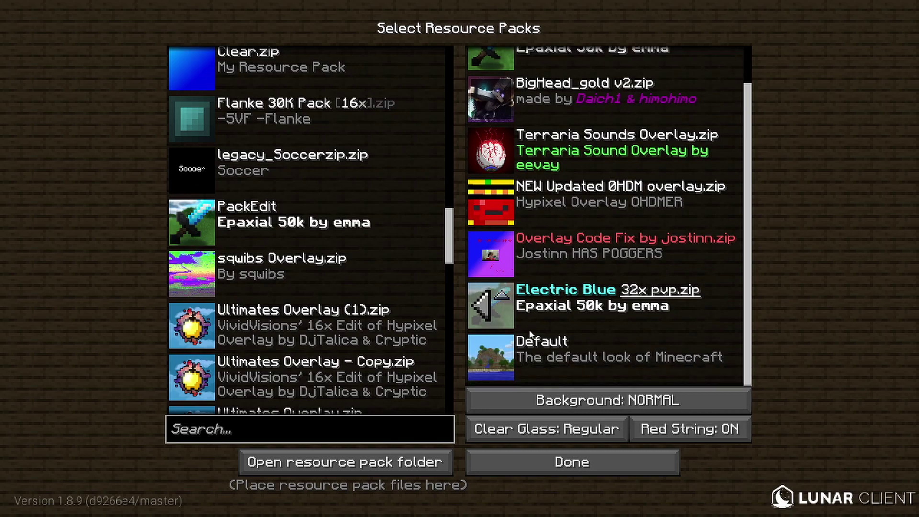
pyautogui.scroll(2, 512, 313)
pyautogui.click(502, 110)
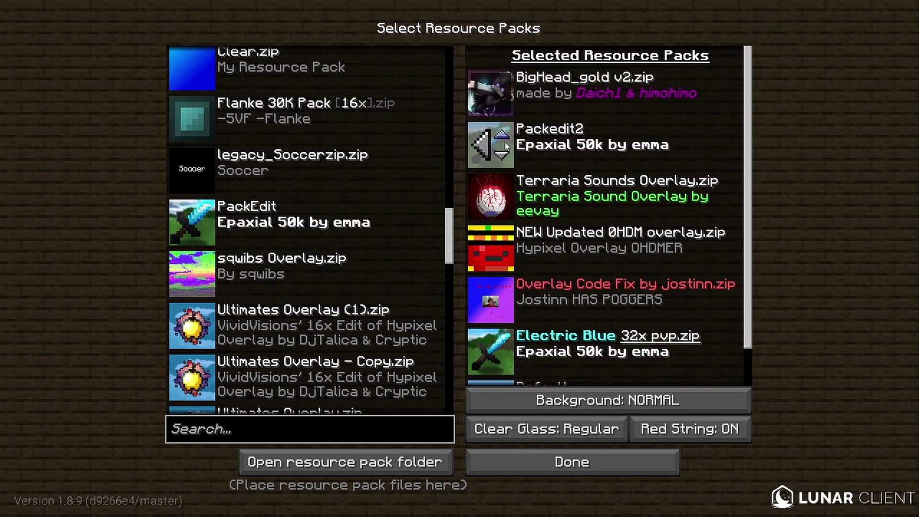
pyautogui.click(502, 134)
pyautogui.click(505, 111)
pyautogui.click(505, 159)
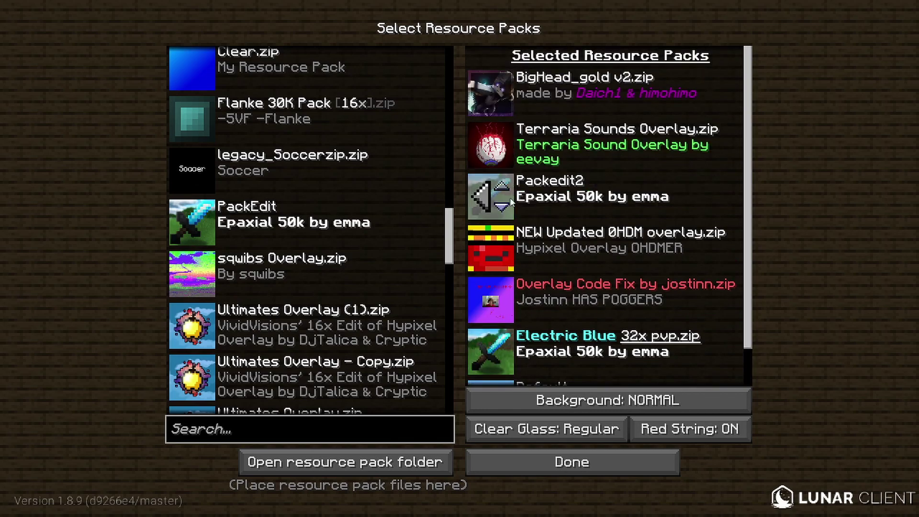
pyautogui.click(505, 210)
pyautogui.click(505, 258)
pyautogui.click(505, 310)
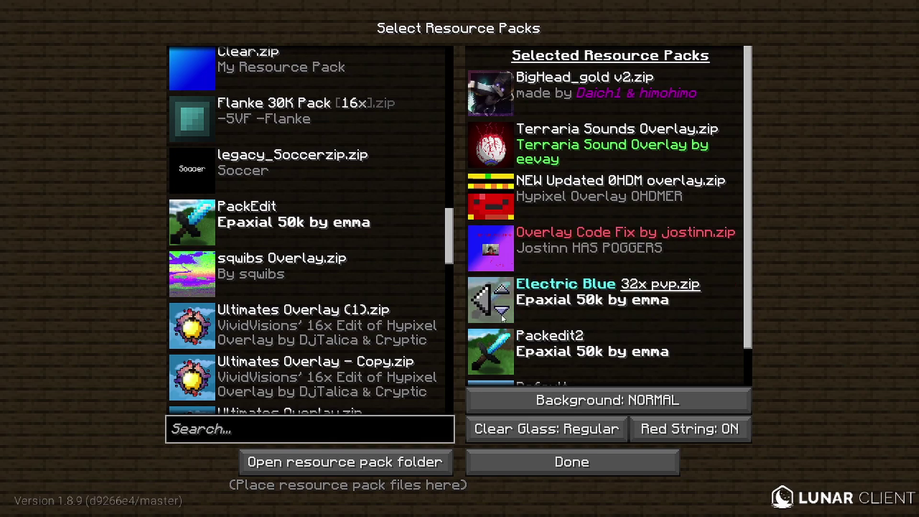
pyautogui.click(474, 301)
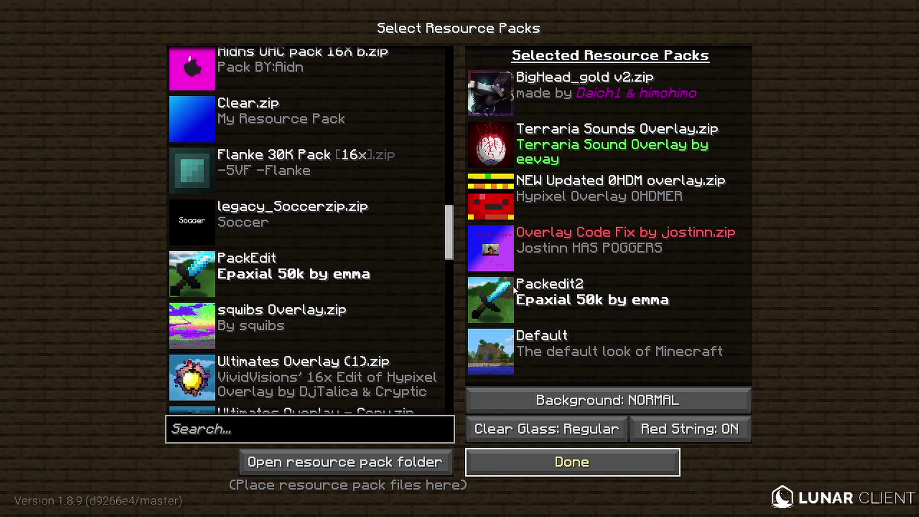
# Return to the game, eat the blue golden apple, and view it in third person.
pyautogui.press('Escape')
pyautogui.press('Escape')
pyautogui.press('4')
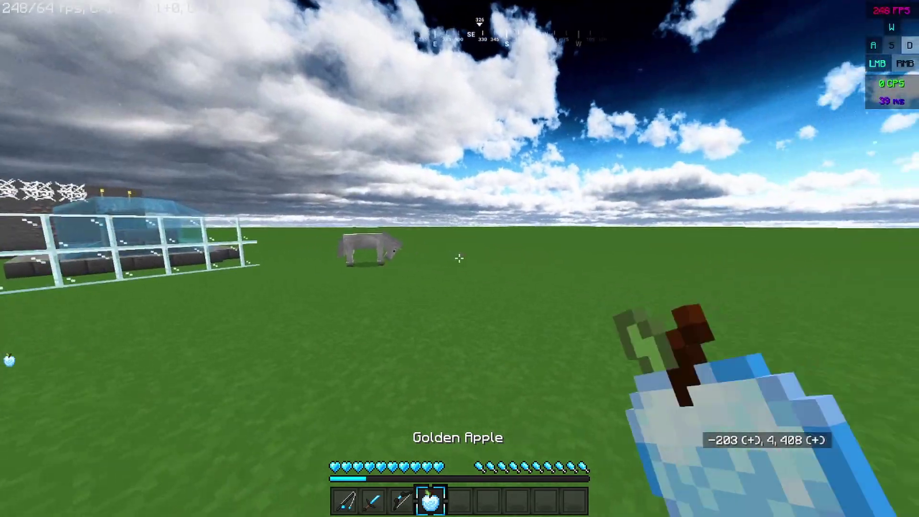
pyautogui.rightClick(459, 258)
pyautogui.press('F5')
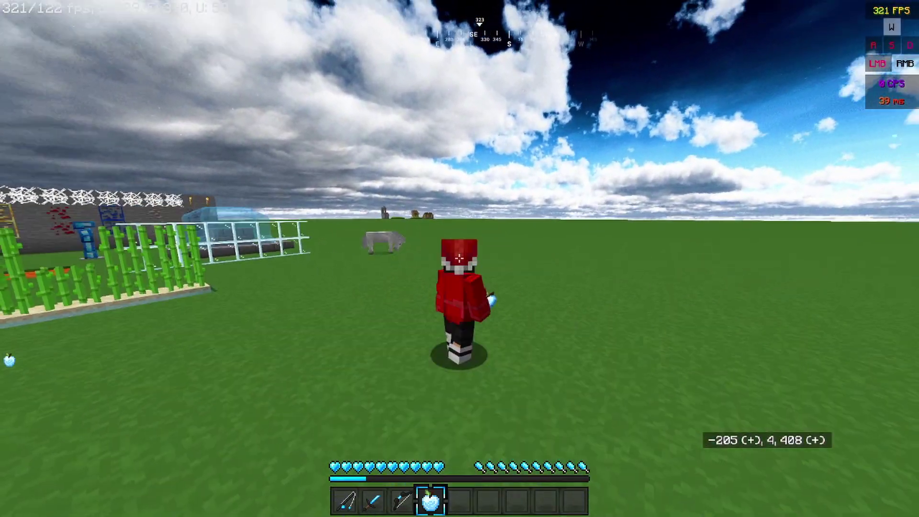
pyautogui.press('F5')
pyautogui.press('F5')
pyautogui.press('3')
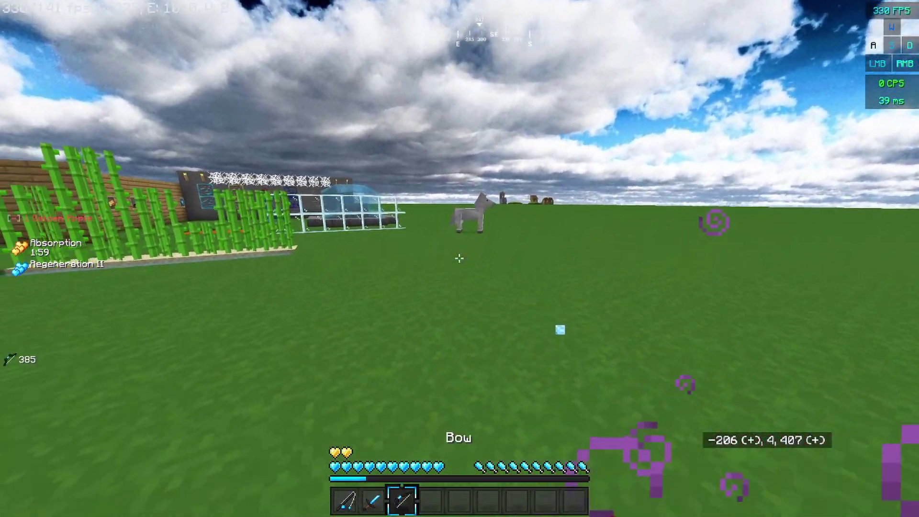
# Cast the fishing rod and swap between the rod, diamond sword and bow.
pyautogui.press('1')
pyautogui.rightClick(460, 259)
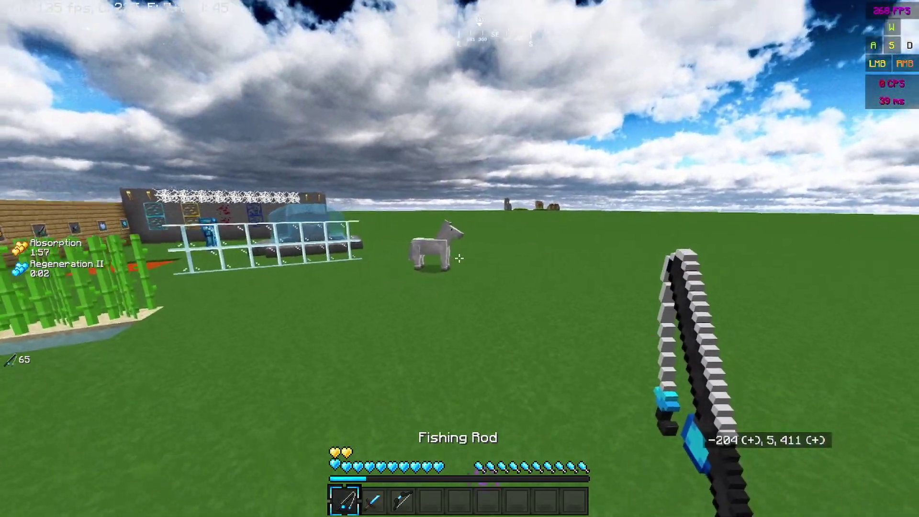
pyautogui.press('2')
pyautogui.press('1')
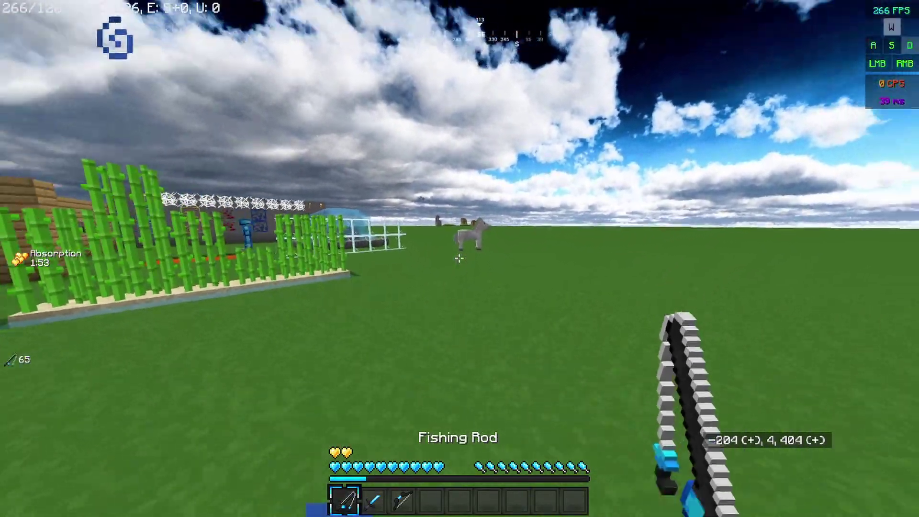
pyautogui.press('space')
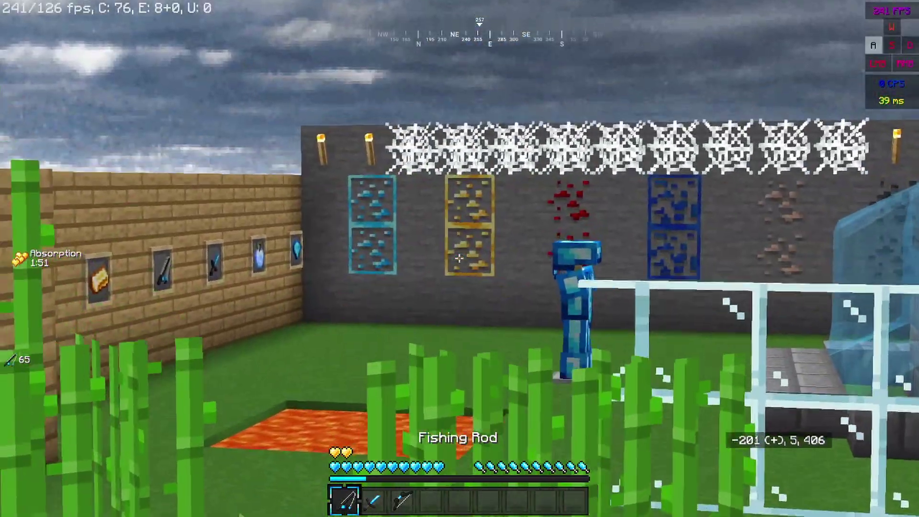
pyautogui.press('2')
pyautogui.press('3')
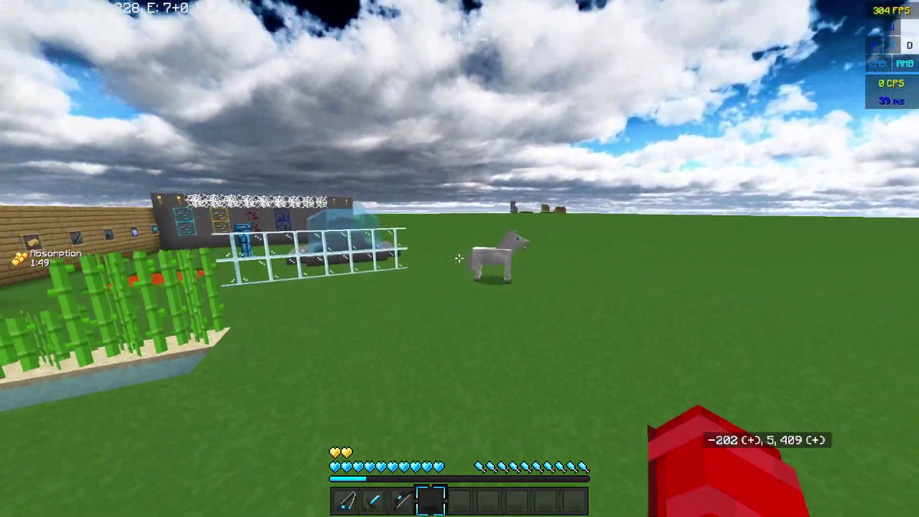
pyautogui.press('2')
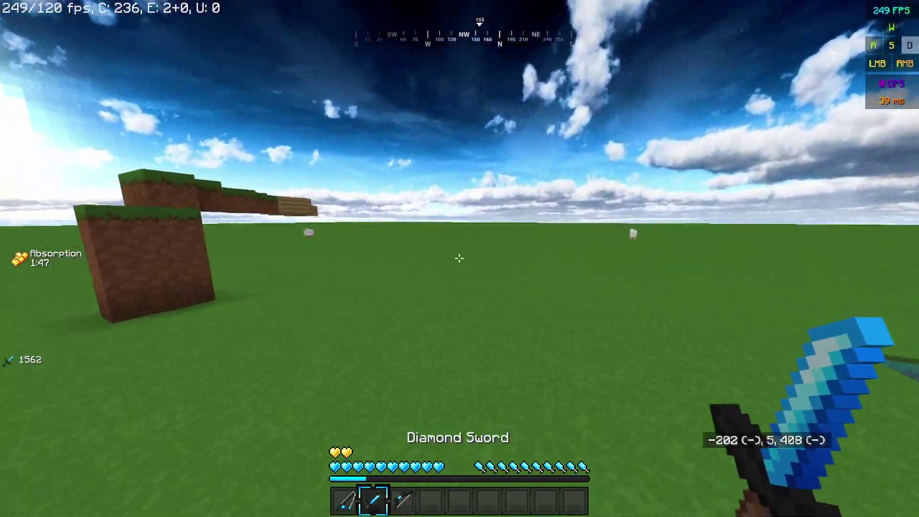
pyautogui.press('1')
pyautogui.press('2')
pyautogui.press('1')
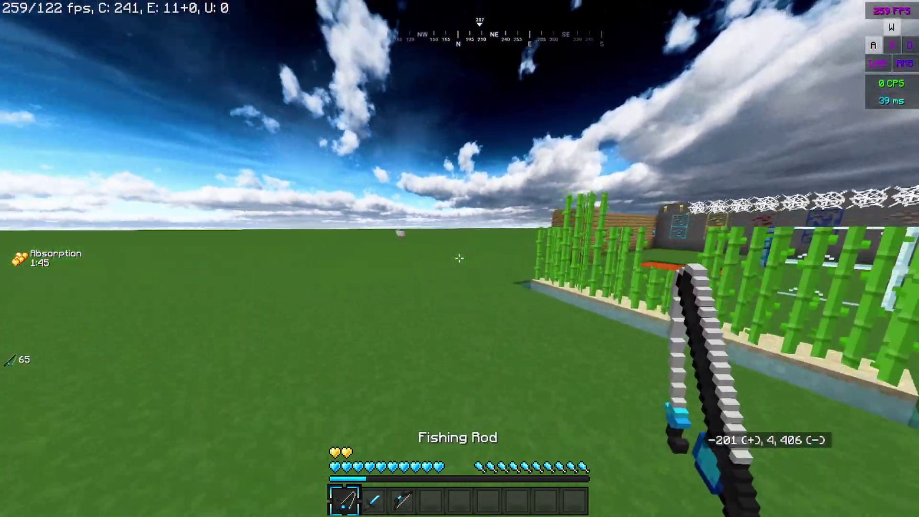
pyautogui.press('2')
pyautogui.press('1')
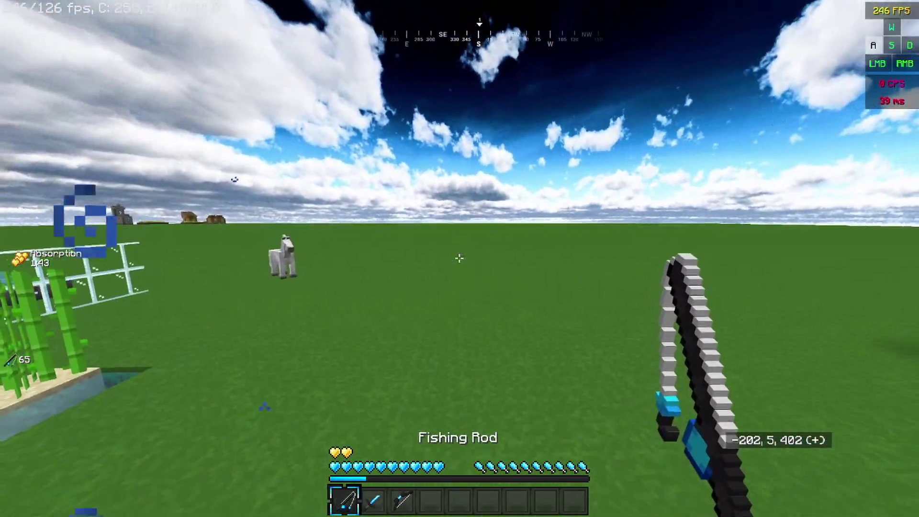
# Cast the fishing rod again and keep switching between rod and sword while moving.
pyautogui.press('1')
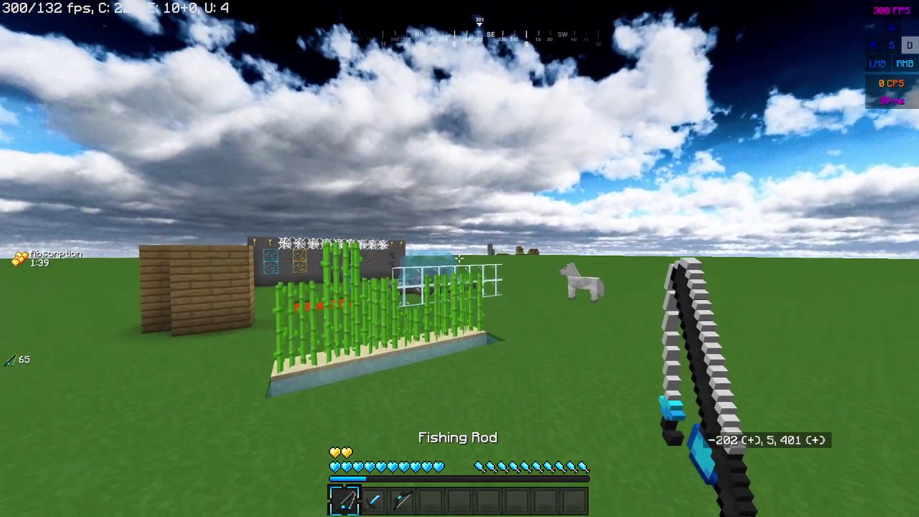
pyautogui.press('2')
pyautogui.press('1')
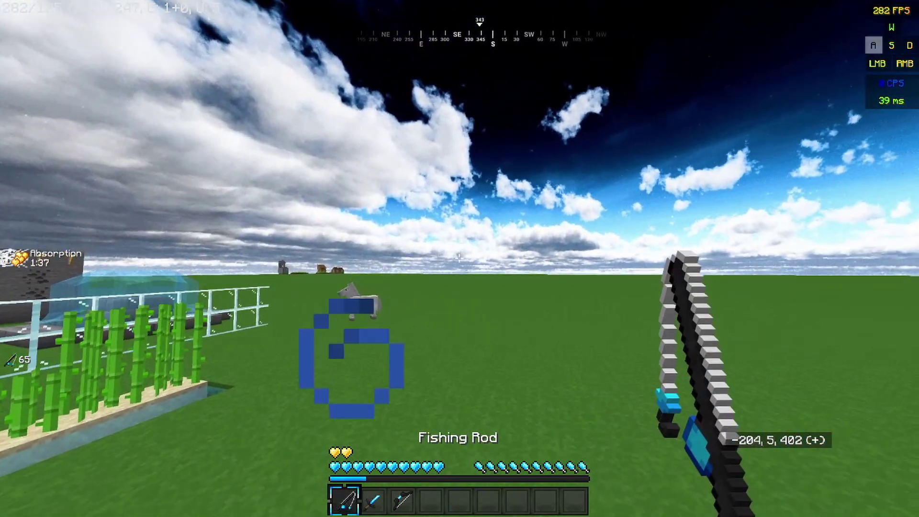
pyautogui.rightClick(459, 259)
pyautogui.press('1')
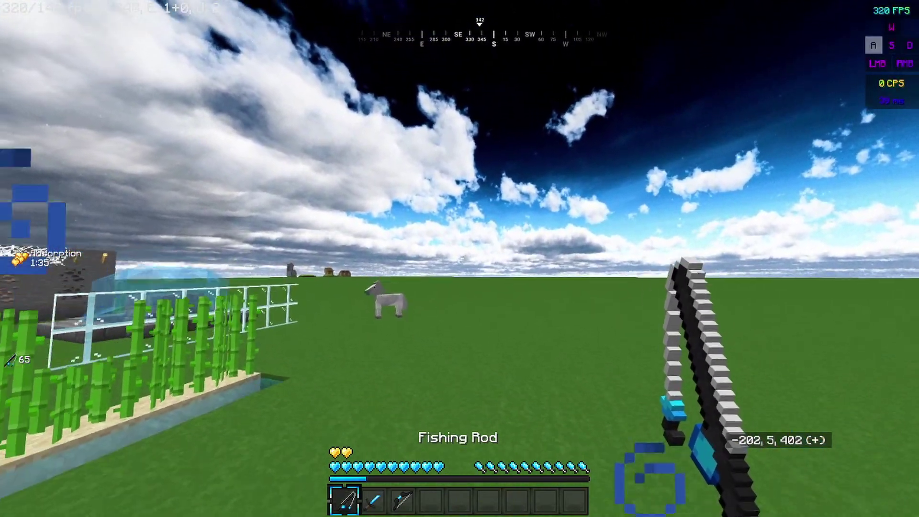
pyautogui.press('d')
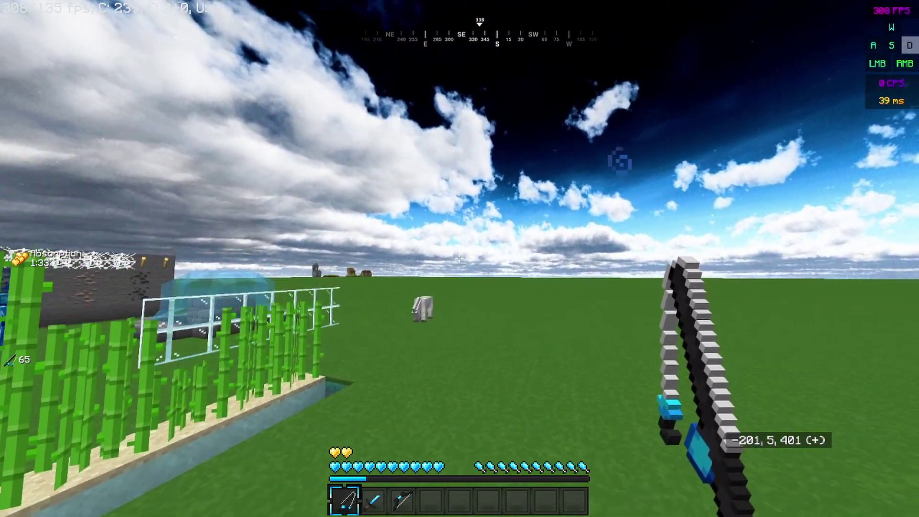
pyautogui.press('2')
pyautogui.press('1')
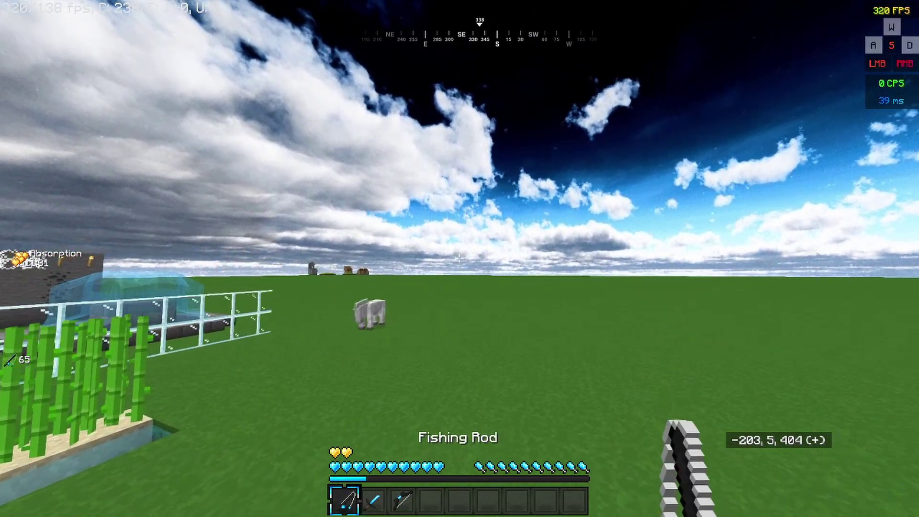
pyautogui.press('2')
pyautogui.press('2')
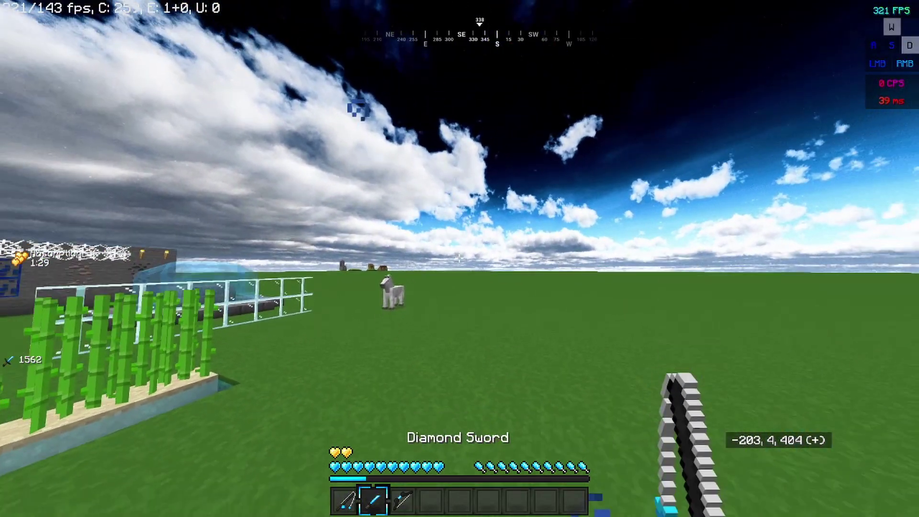